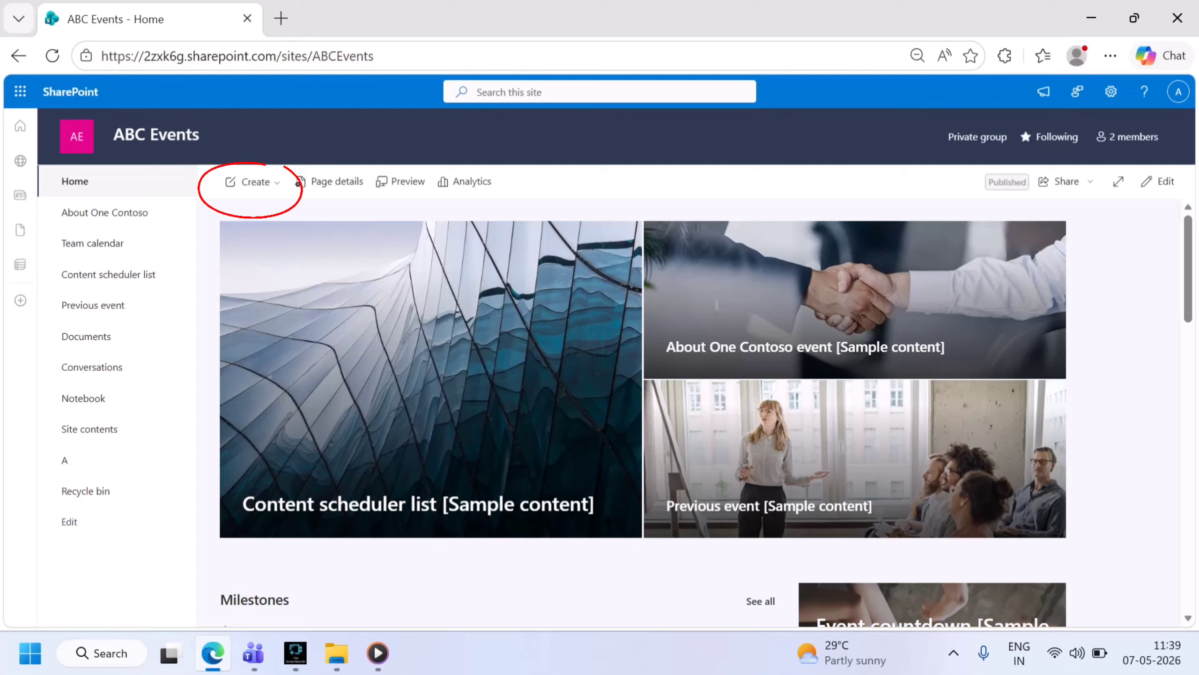
# Create a blank list named ABCList on the ABC Events site, shown in the site navigation
pyautogui.click(254, 182)
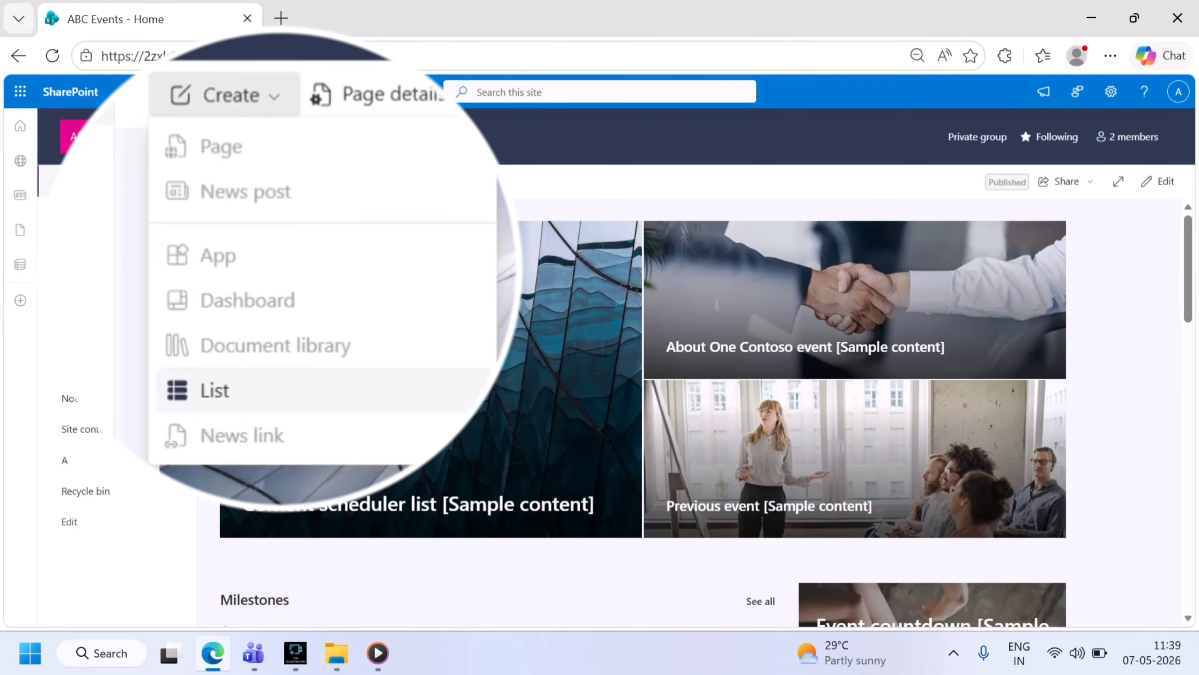
pyautogui.click(247, 329)
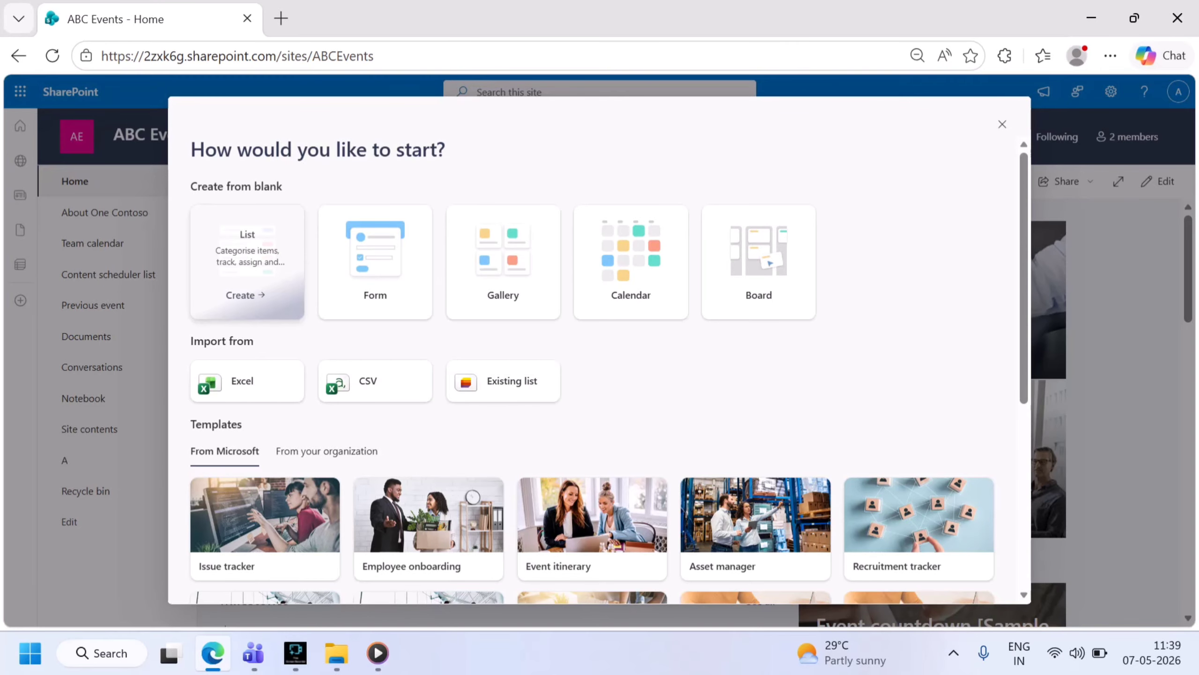
pyautogui.click(247, 263)
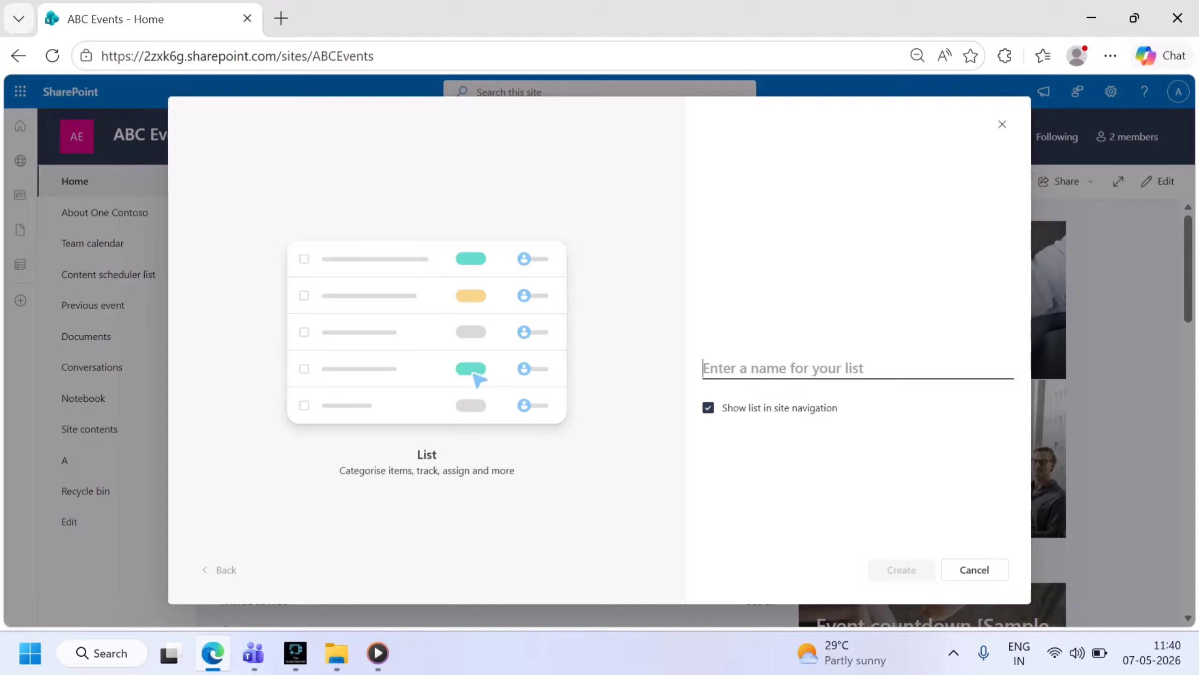
pyautogui.write('ABC')
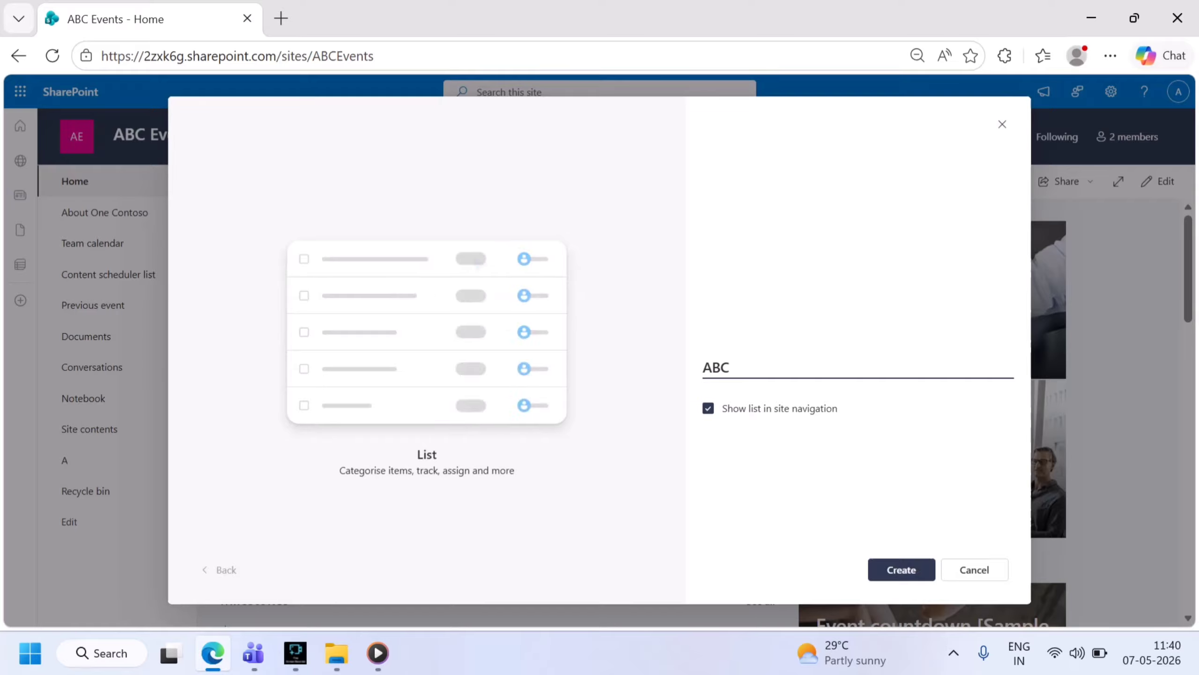
pyautogui.write('List')
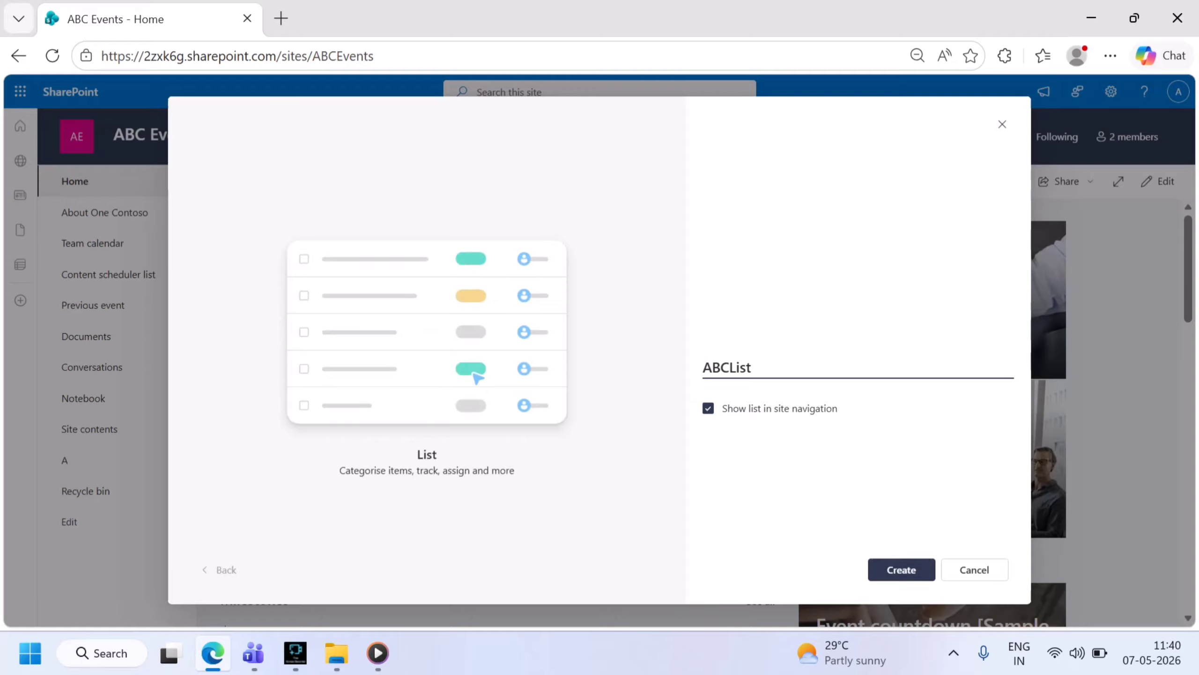
pyautogui.press('Return')
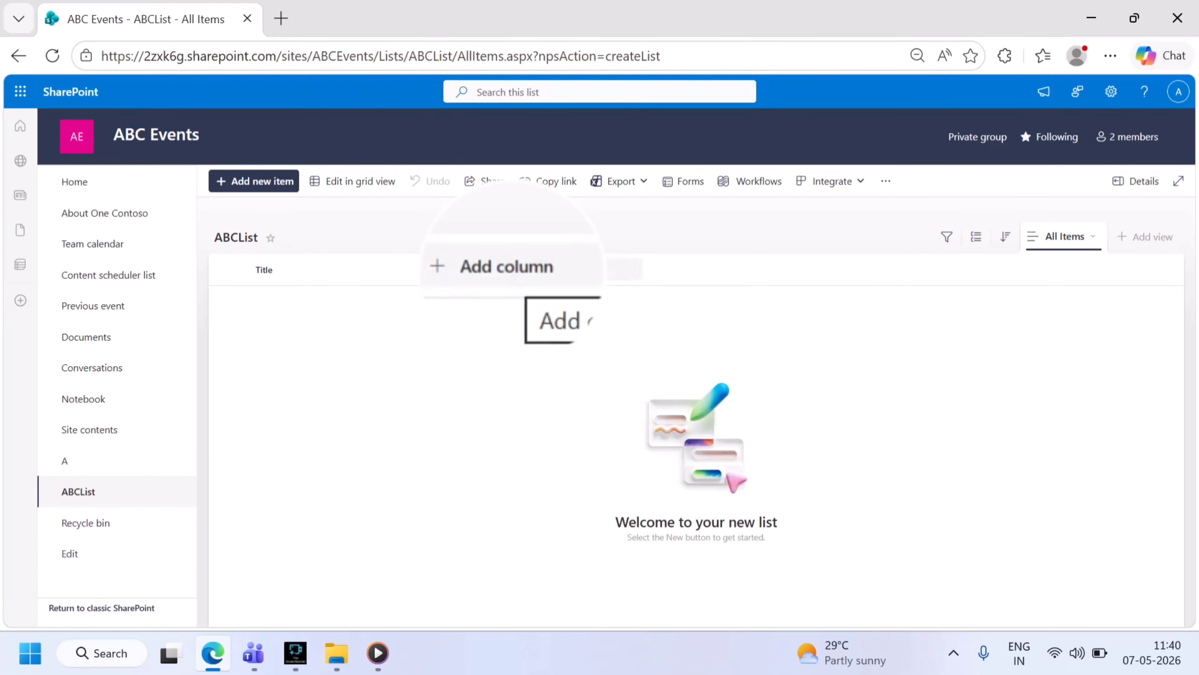
# Start a new text column named ABCNAME in ABCList with the type Single line of text
pyautogui.click(509, 269)
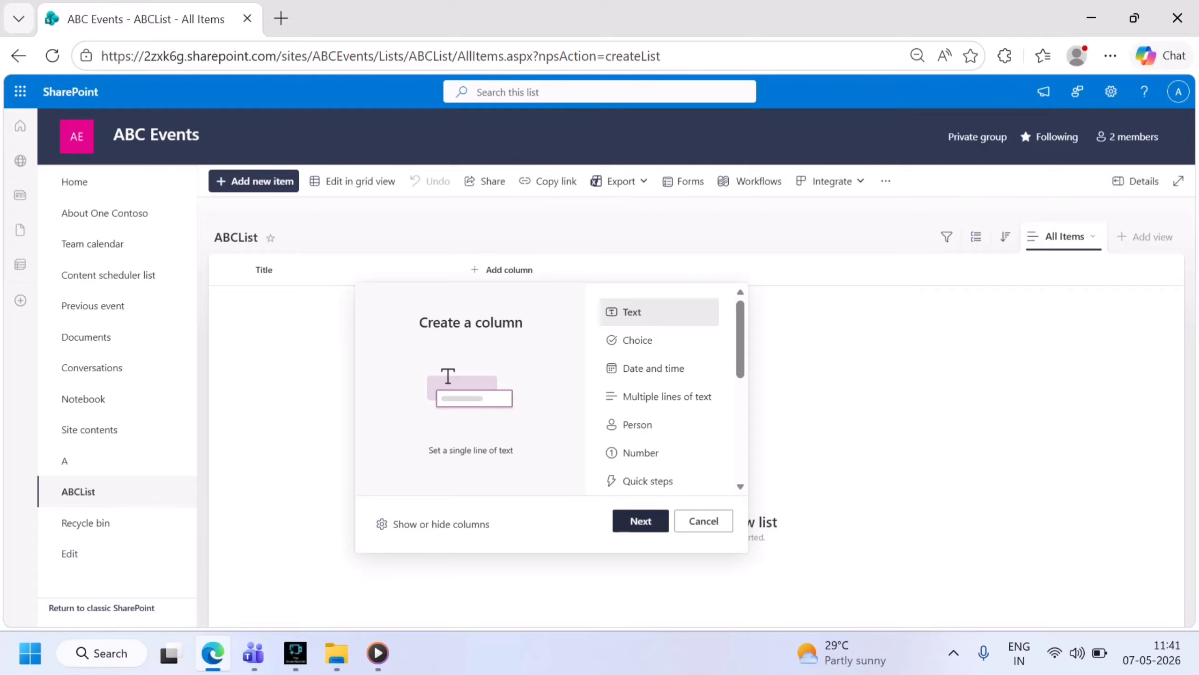
pyautogui.click(641, 521)
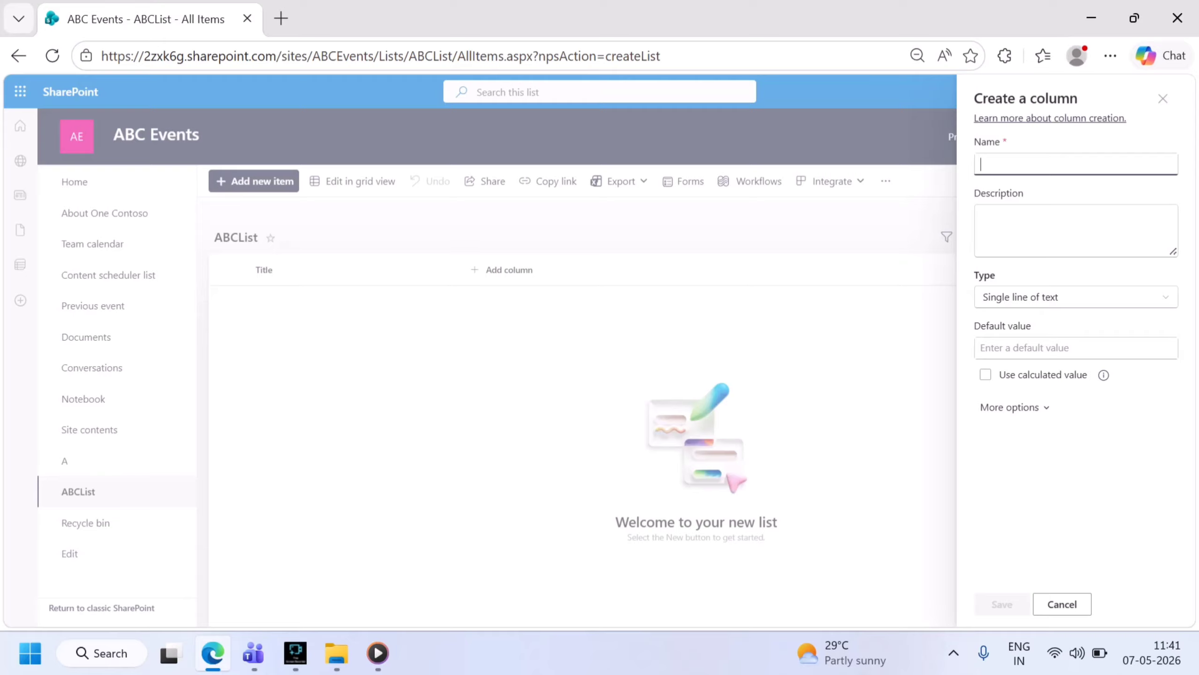
pyautogui.write('A')
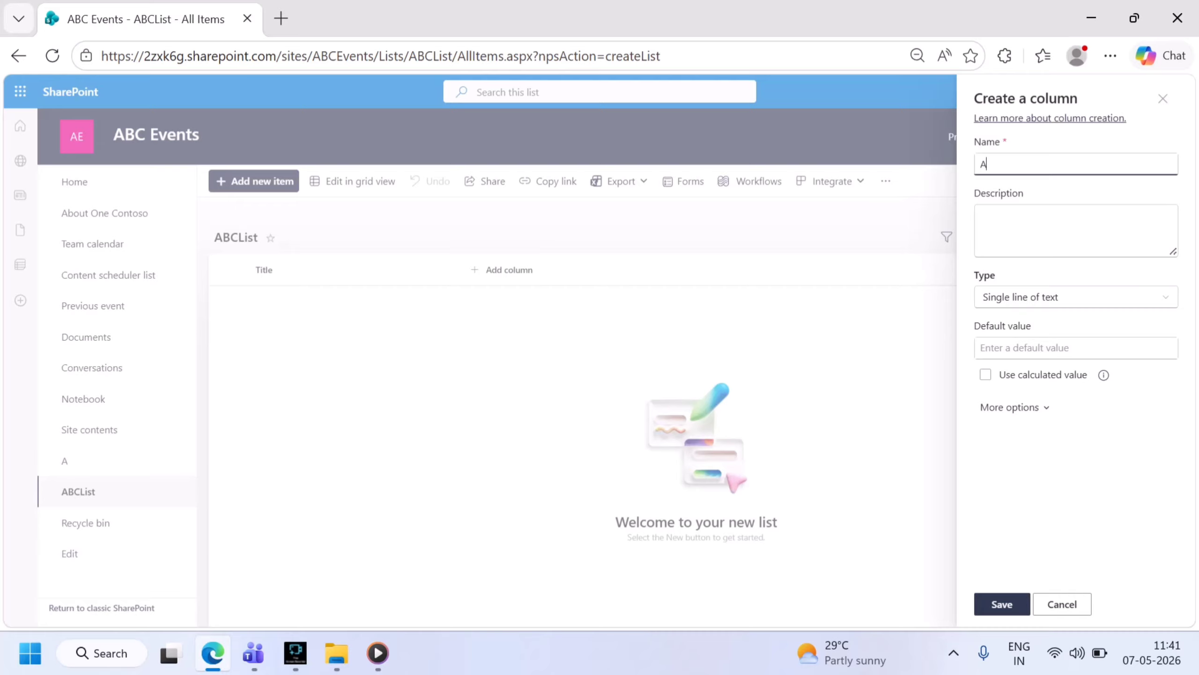
pyautogui.write('BCNAME')
pyautogui.click(981, 216)
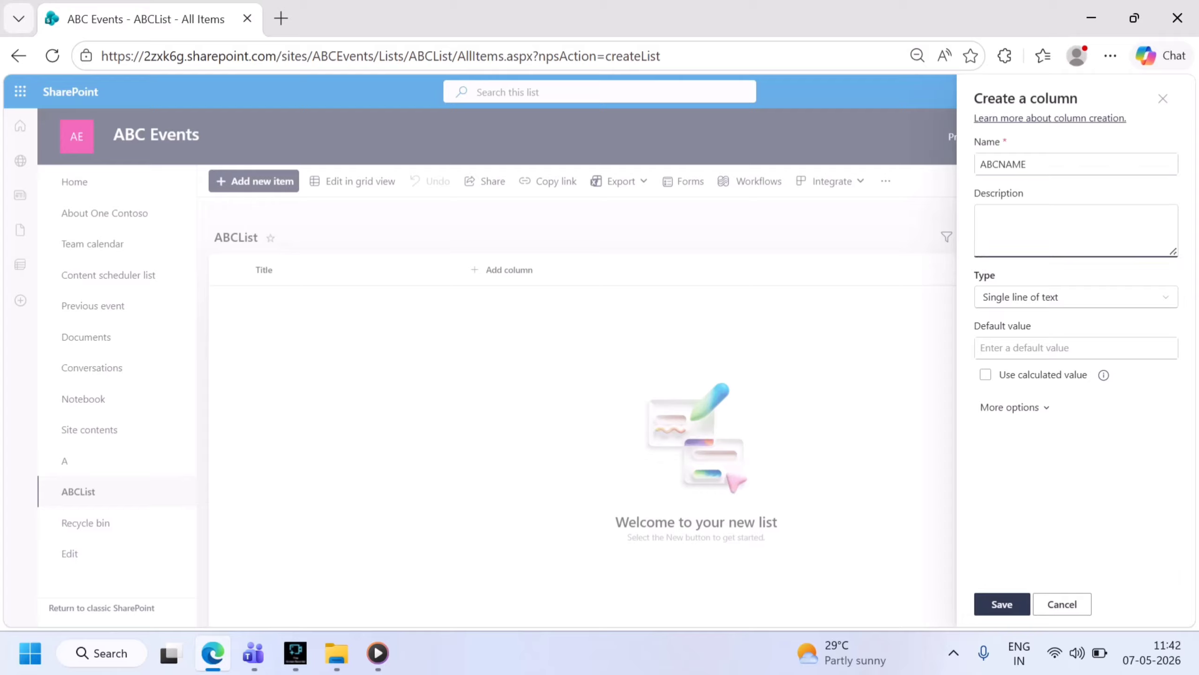
pyautogui.click(1076, 297)
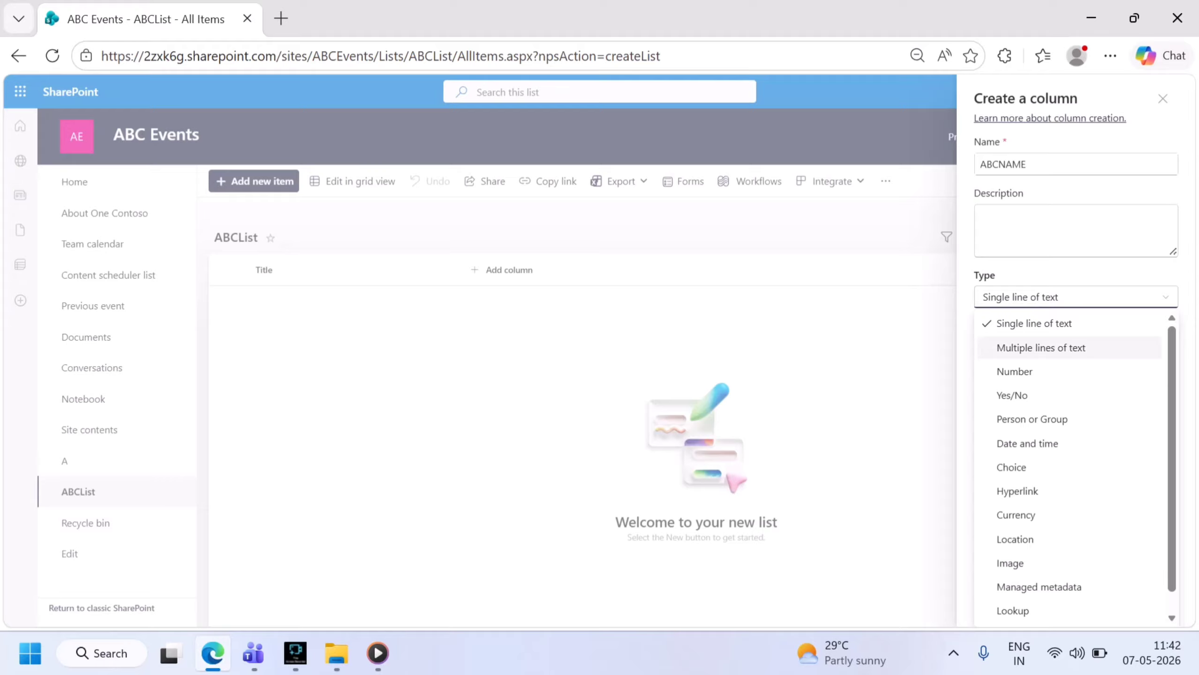
pyautogui.click(1076, 297)
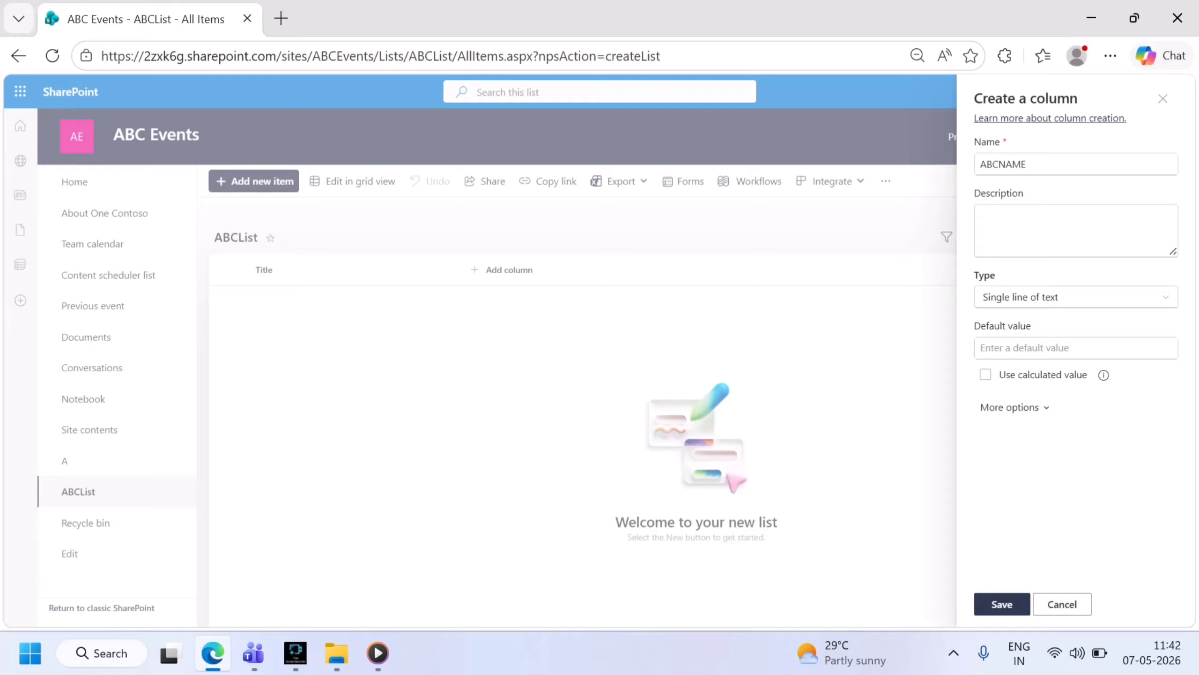
pyautogui.click(1076, 297)
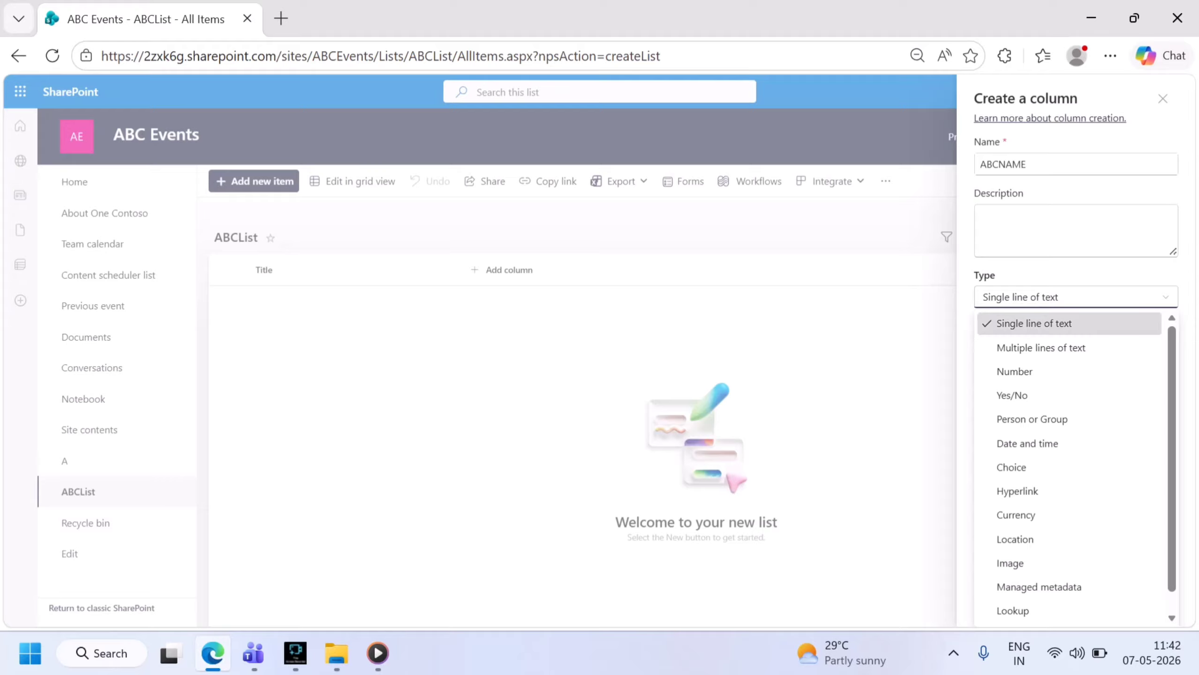
pyautogui.click(1034, 324)
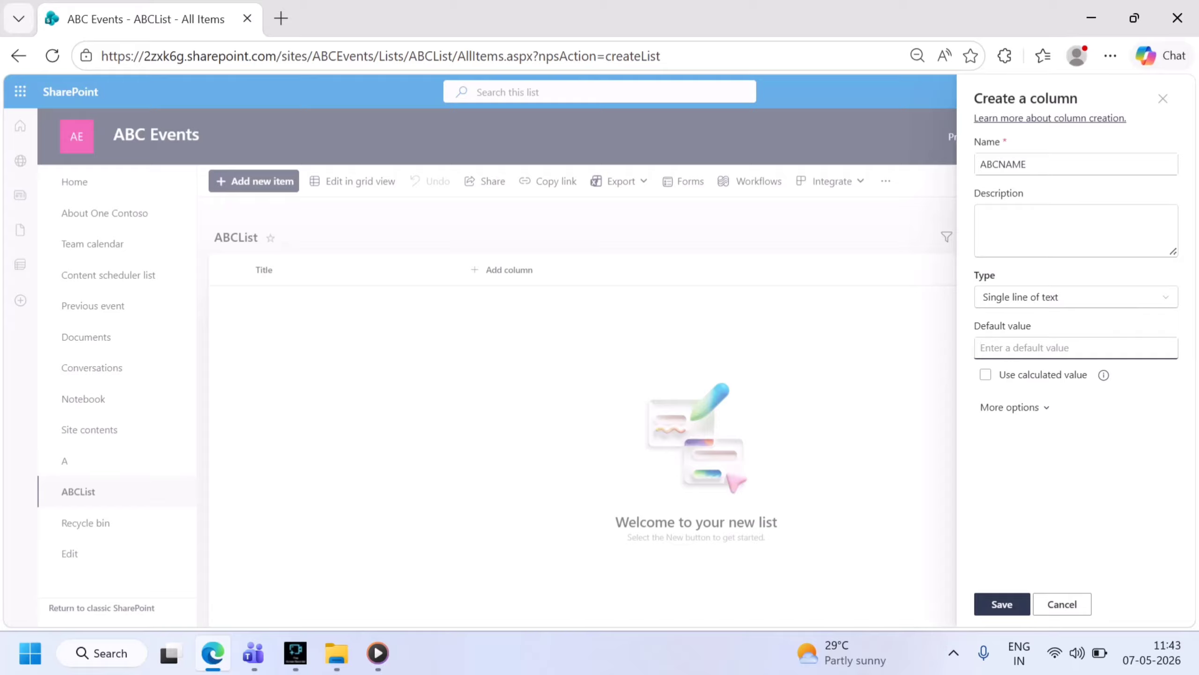
# Review the ABCNAME column's additional options, leave required information and unique values off, and save the column
pyautogui.click(1015, 407)
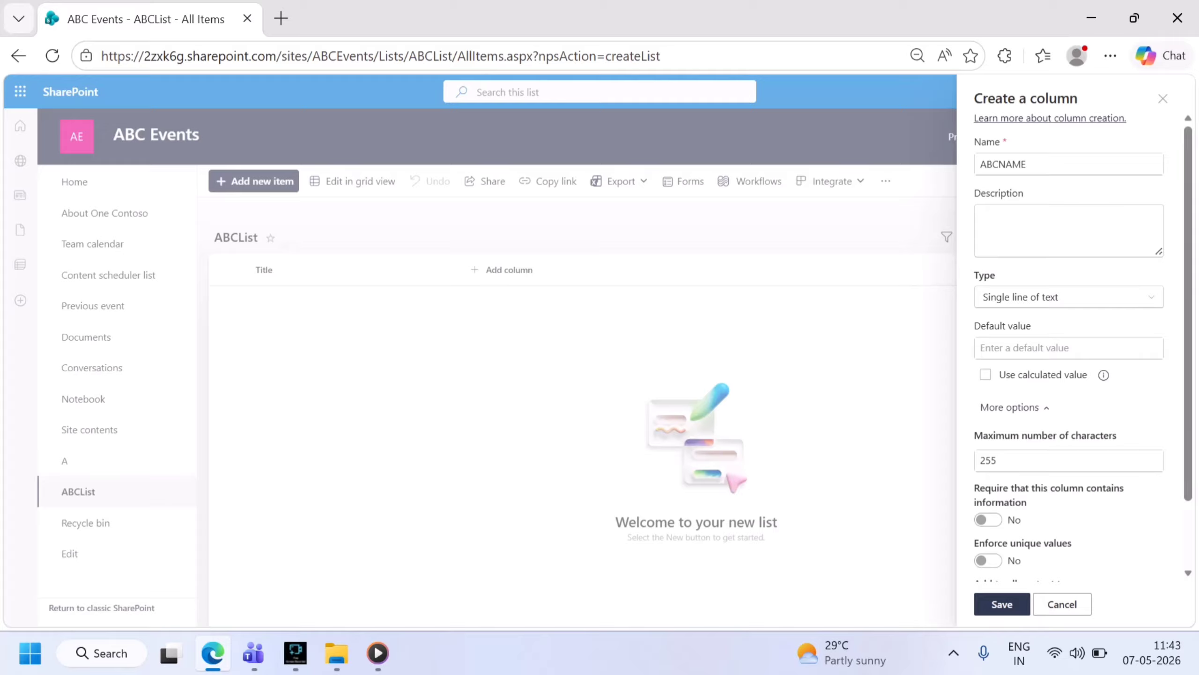
pyautogui.scroll(-2, 1077, 345)
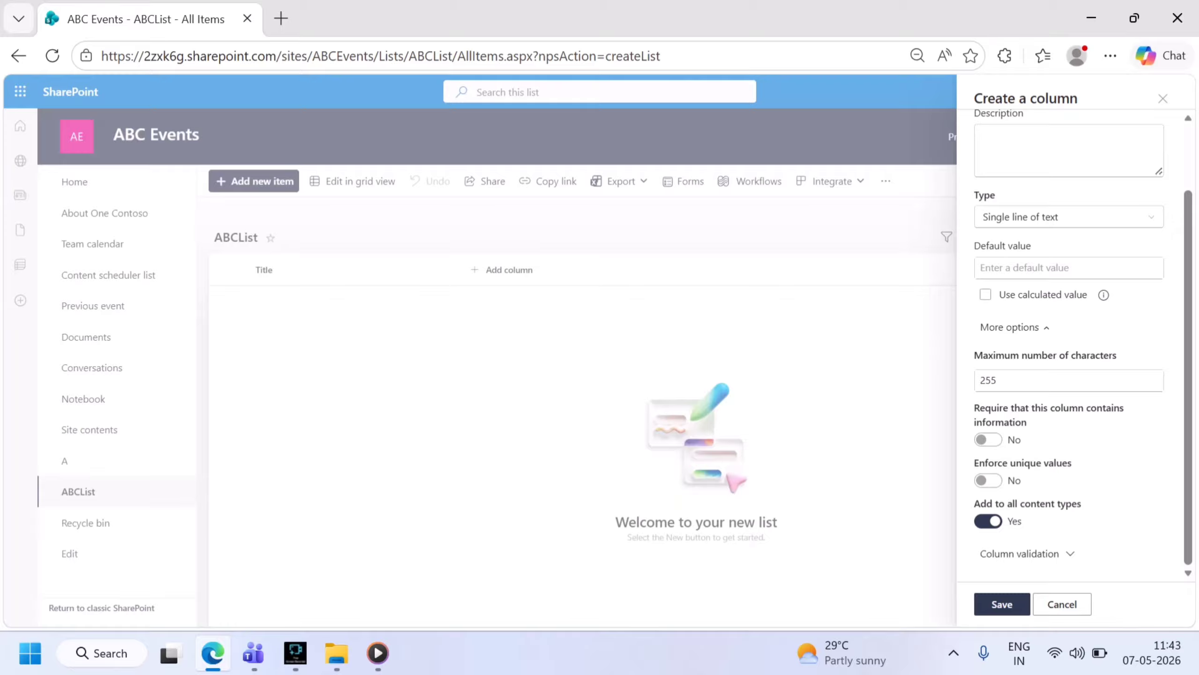
pyautogui.click(988, 440)
pyautogui.click(988, 439)
pyautogui.click(988, 481)
pyautogui.click(988, 481)
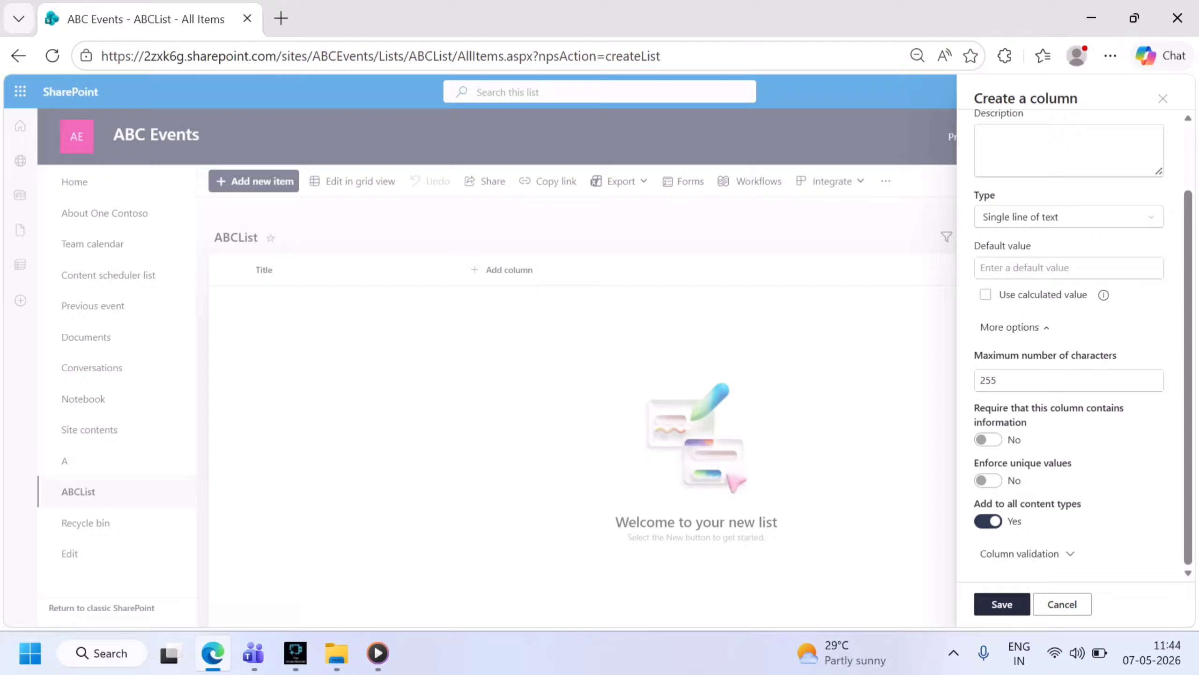
pyautogui.click(1003, 604)
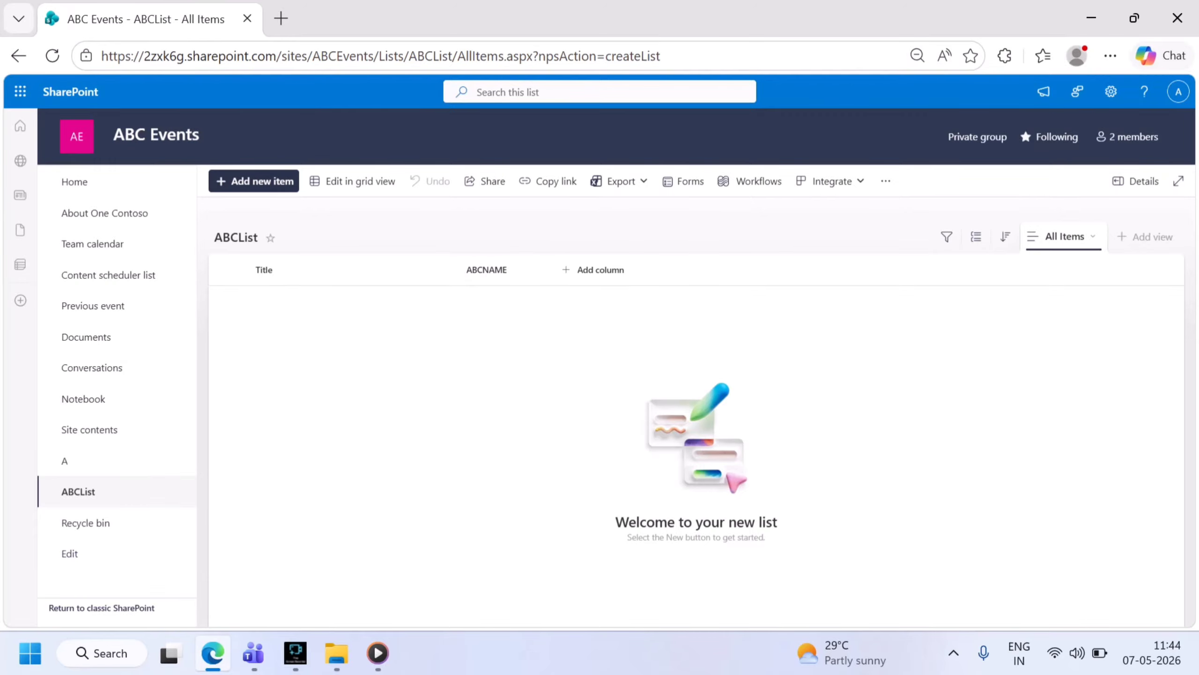
# Add a list item with the title "Test Ttille" and the ABCNAME value "Test Name"
pyautogui.click(254, 181)
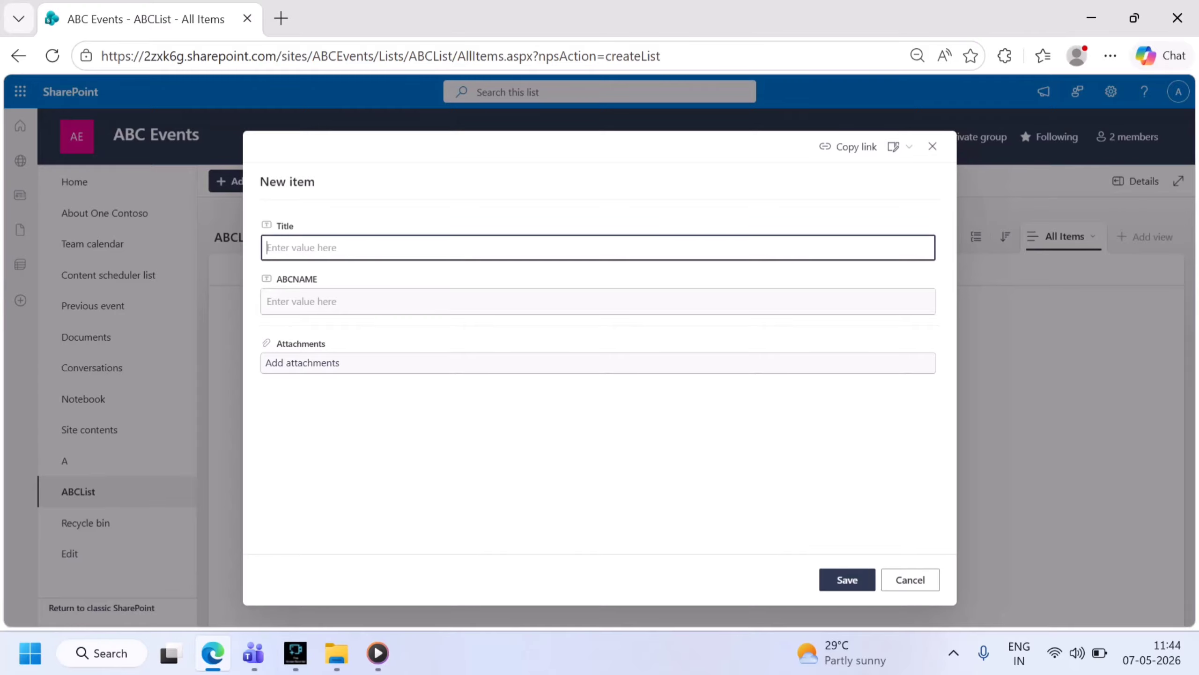
pyautogui.write('Test Ttille')
pyautogui.click(302, 301)
pyautogui.write('Te')
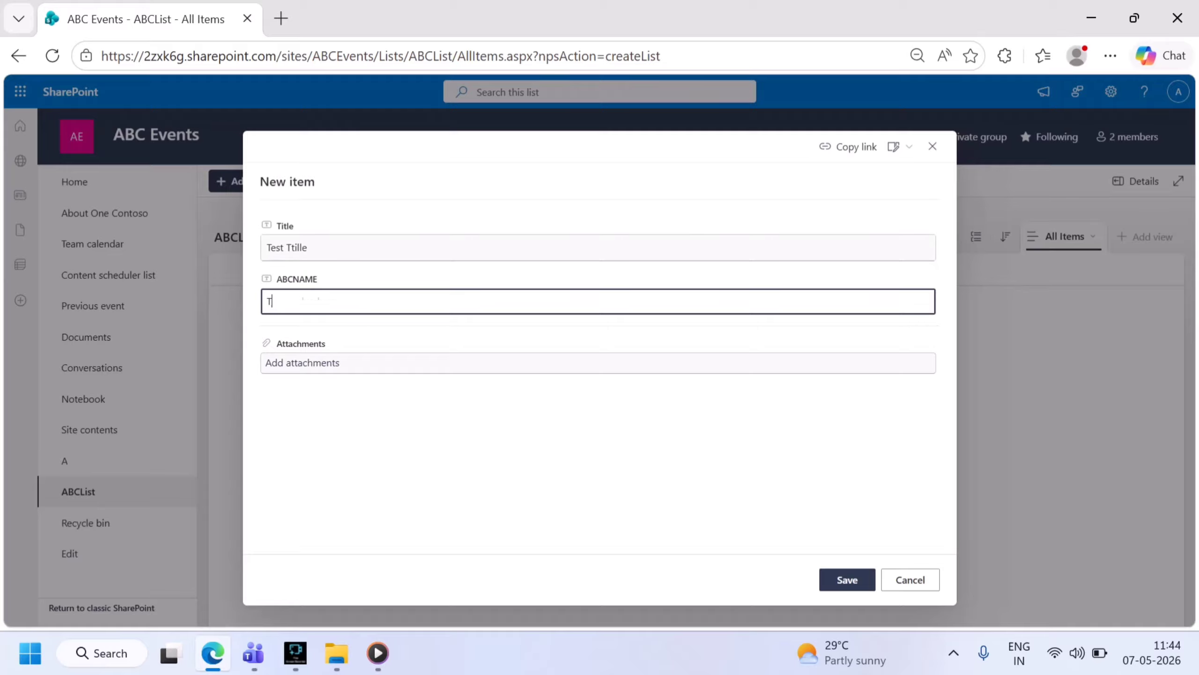
pyautogui.write('st Name')
pyautogui.click(847, 579)
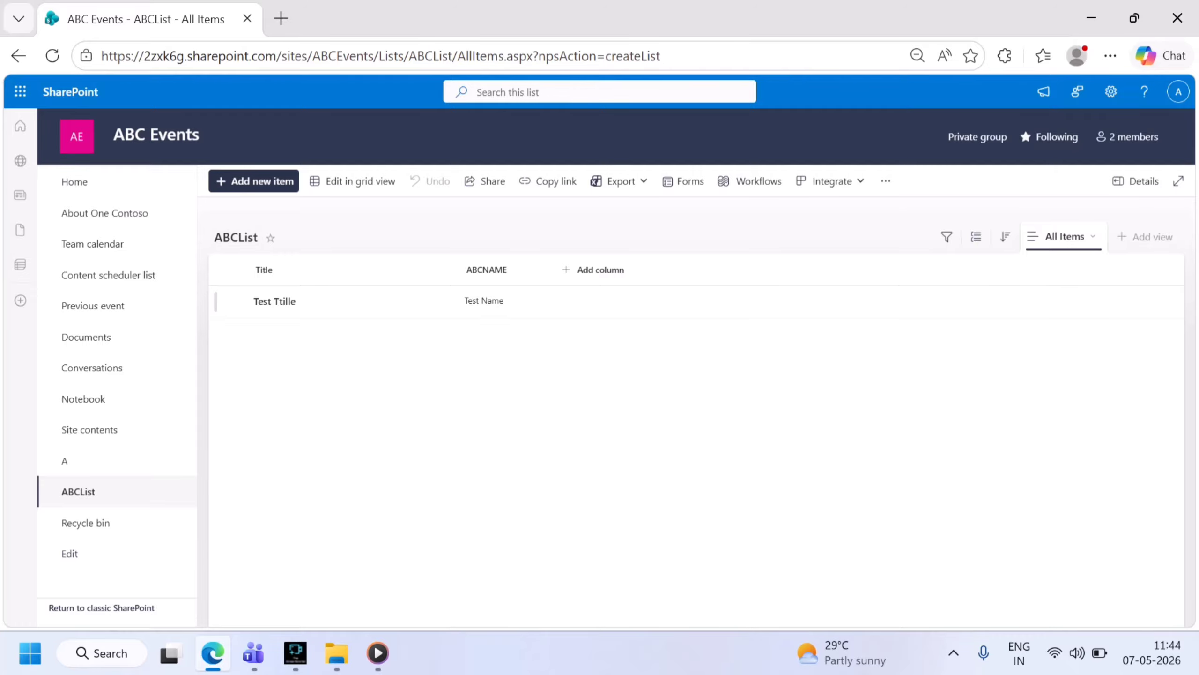
# View the Test Ttille item's edit form and its detail form, closing both without changes
pyautogui.click(254, 181)
pyautogui.click(253, 181)
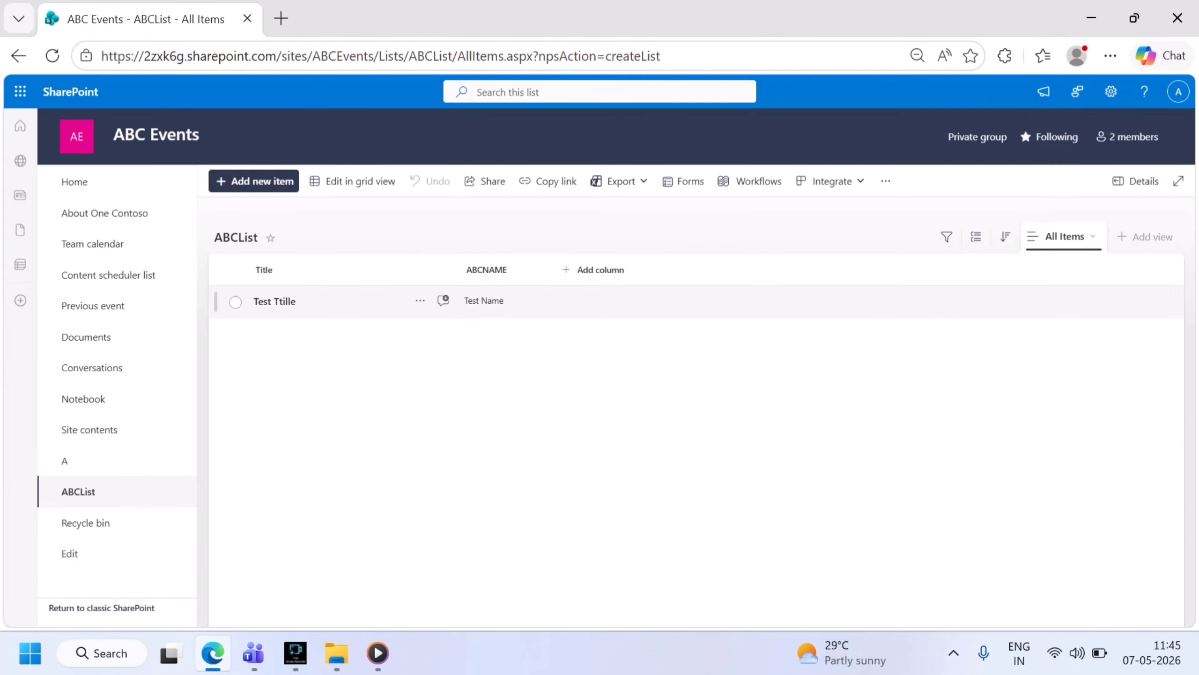
pyautogui.click(235, 302)
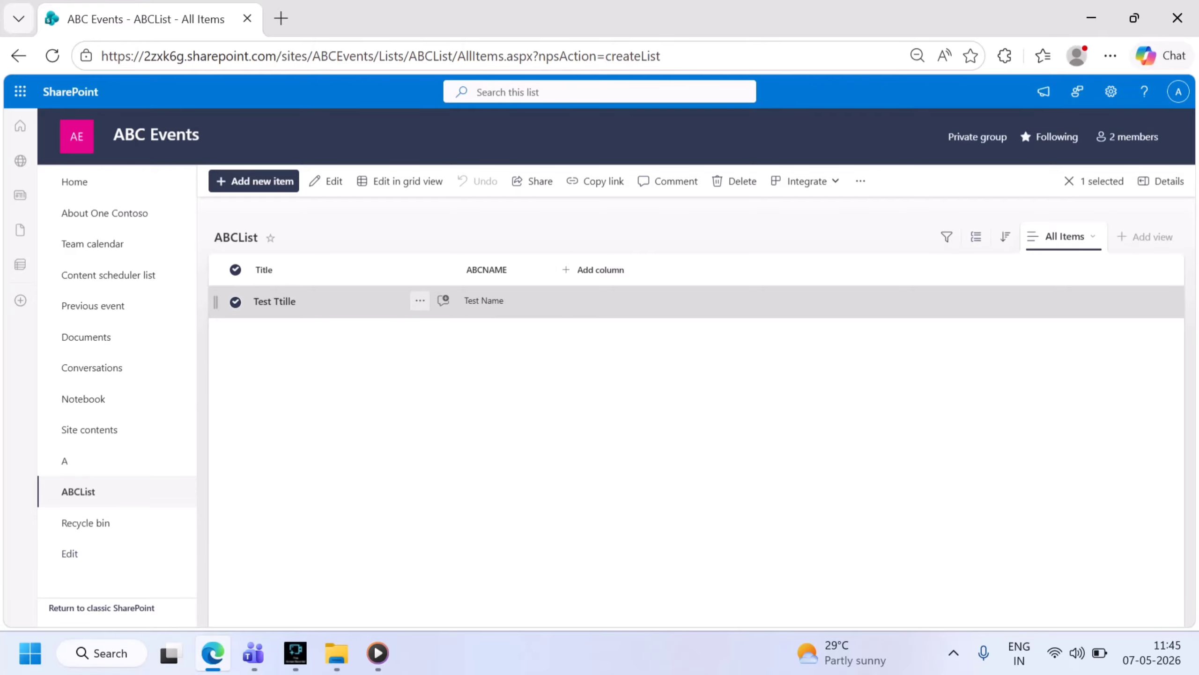
pyautogui.click(420, 301)
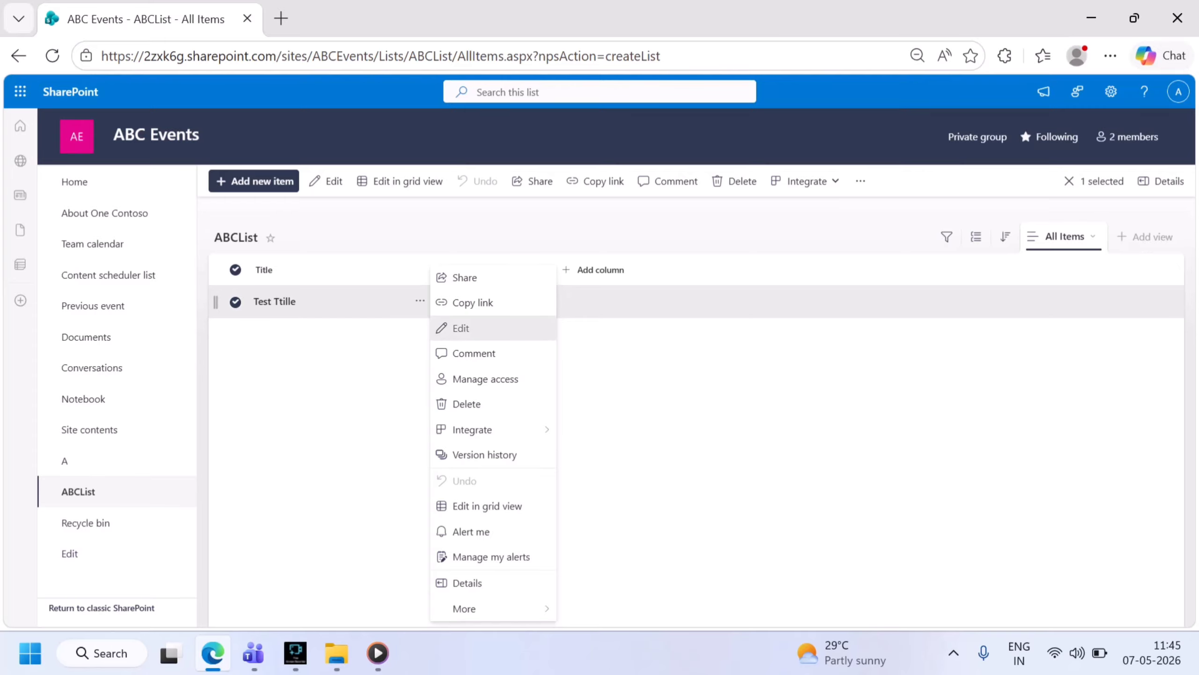
pyautogui.click(461, 328)
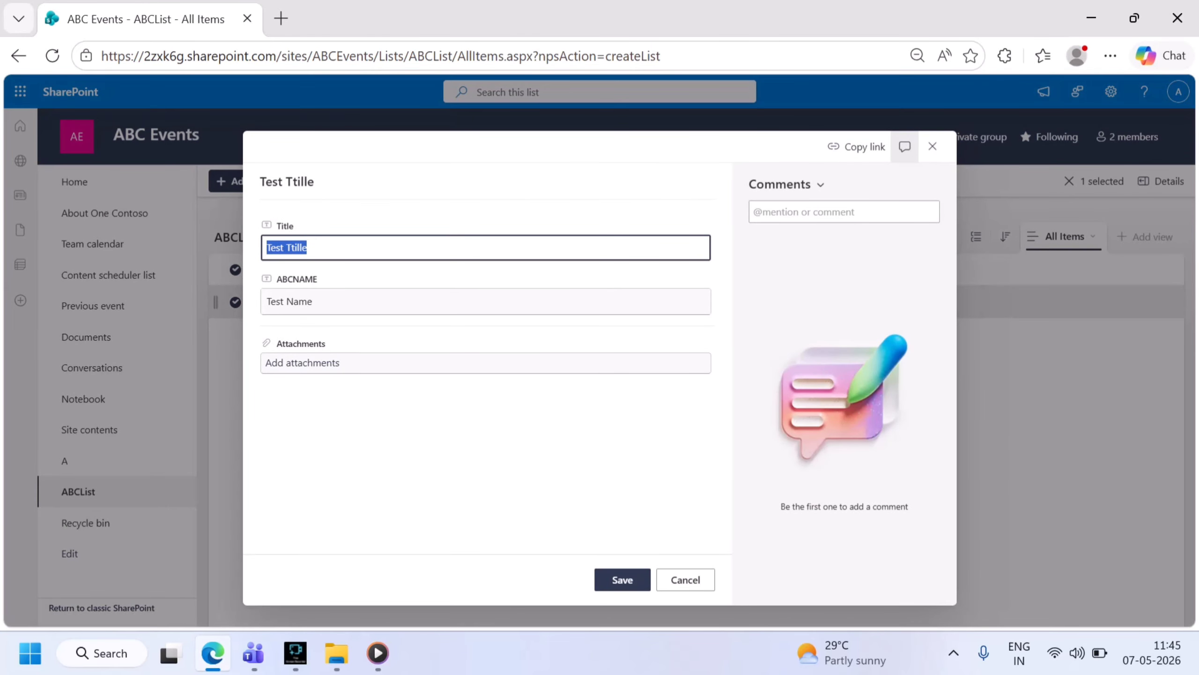
pyautogui.click(685, 580)
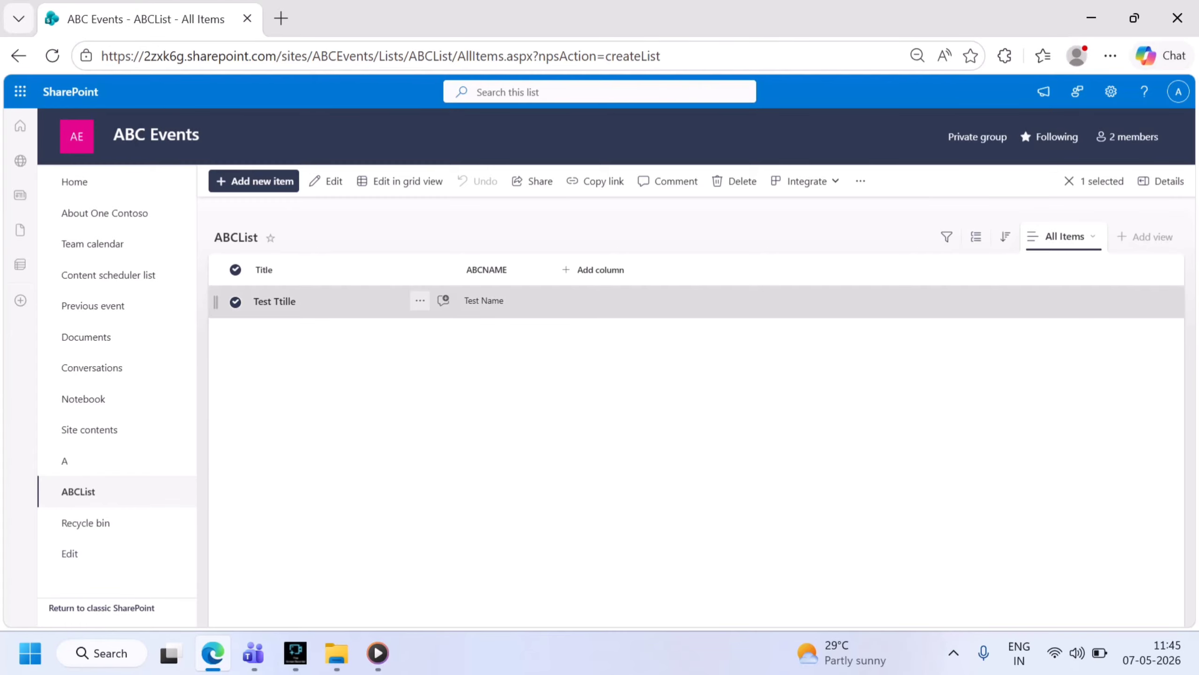
pyautogui.click(275, 301)
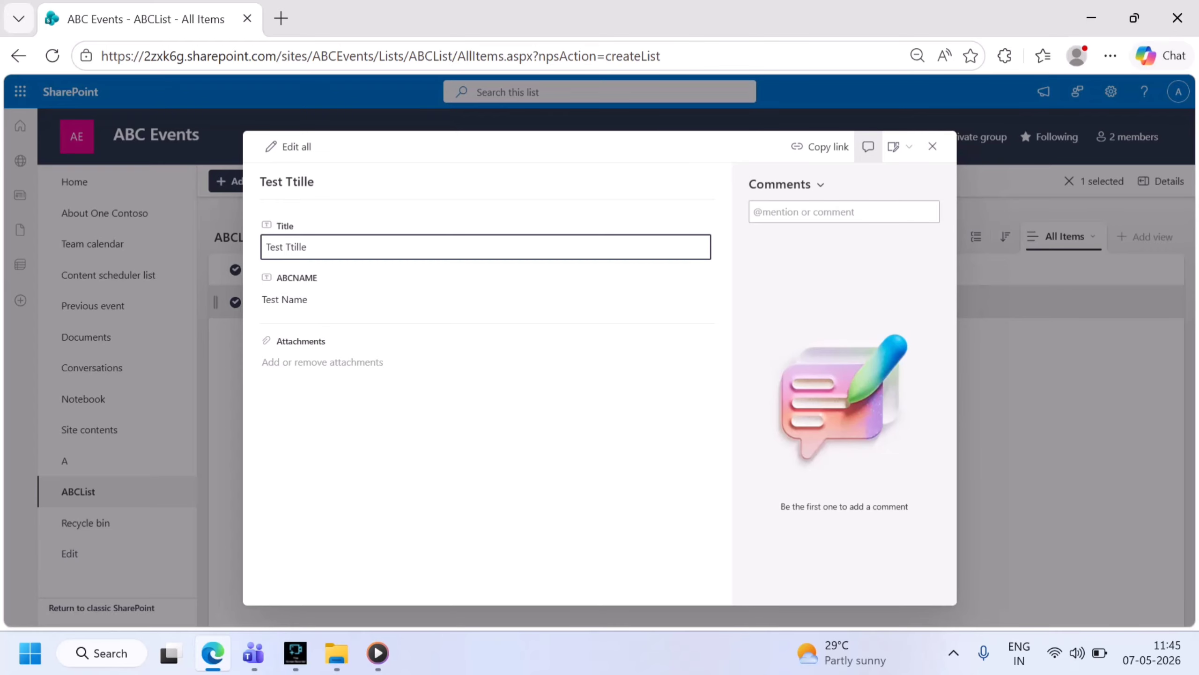
pyautogui.click(933, 146)
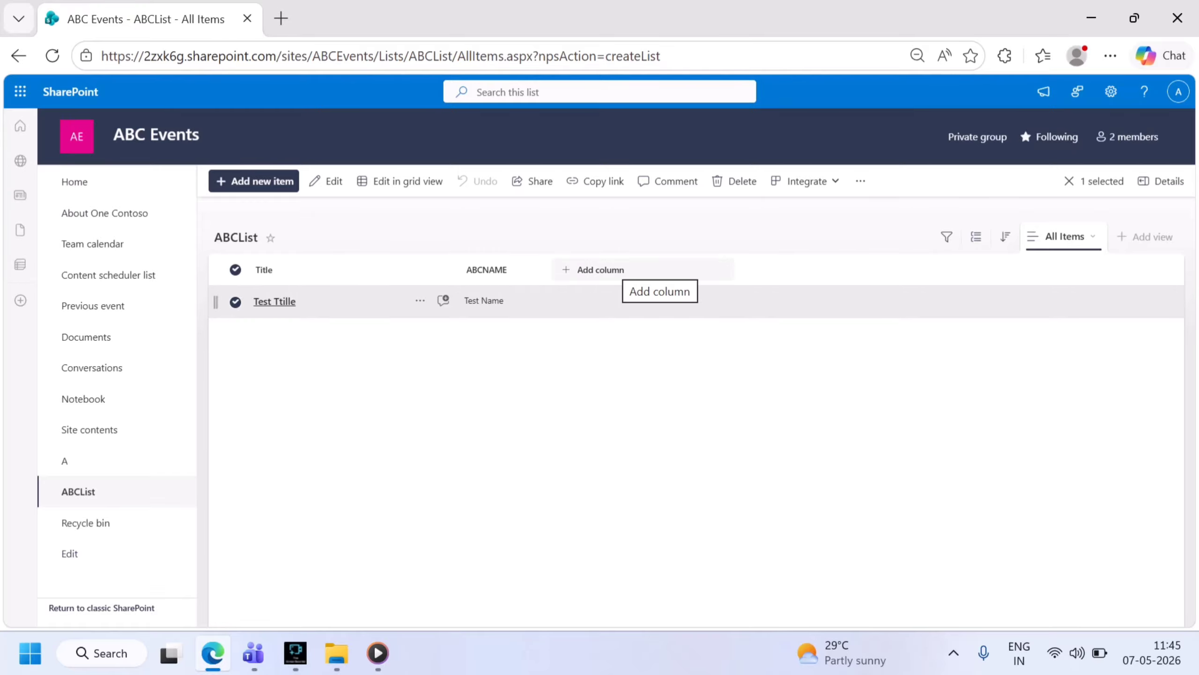
# Start a new Choice column named ABCChoice with the description "Test Choices"
pyautogui.click(609, 271)
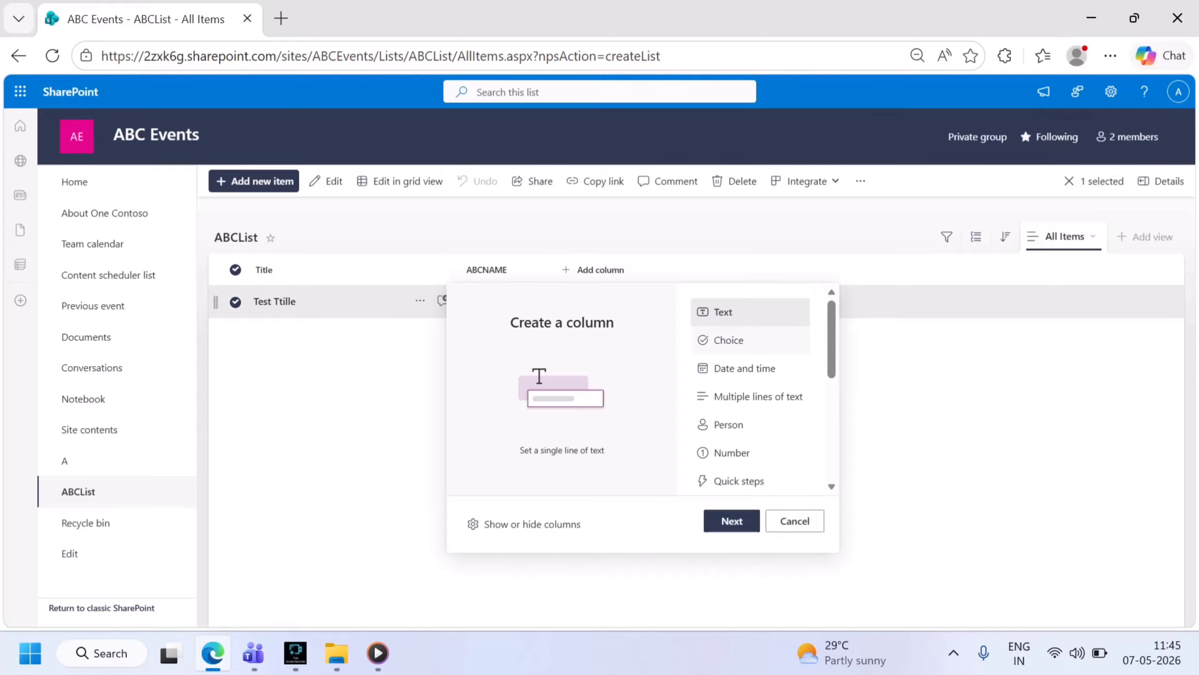
pyautogui.click(751, 340)
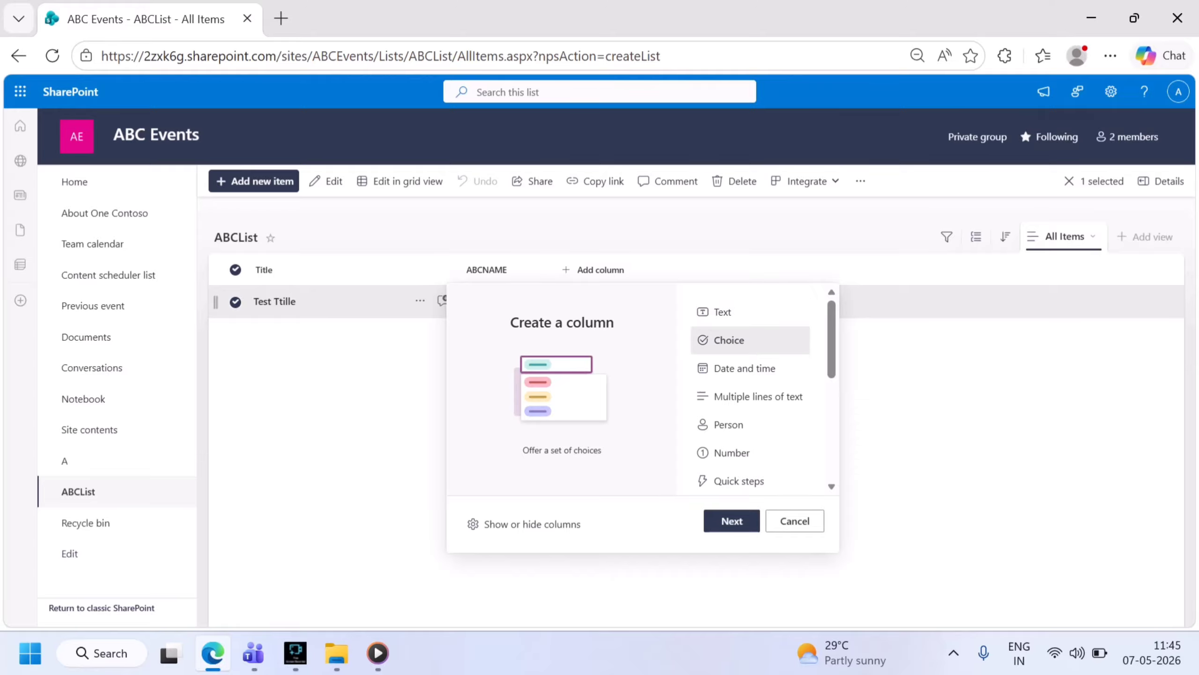
pyautogui.click(732, 521)
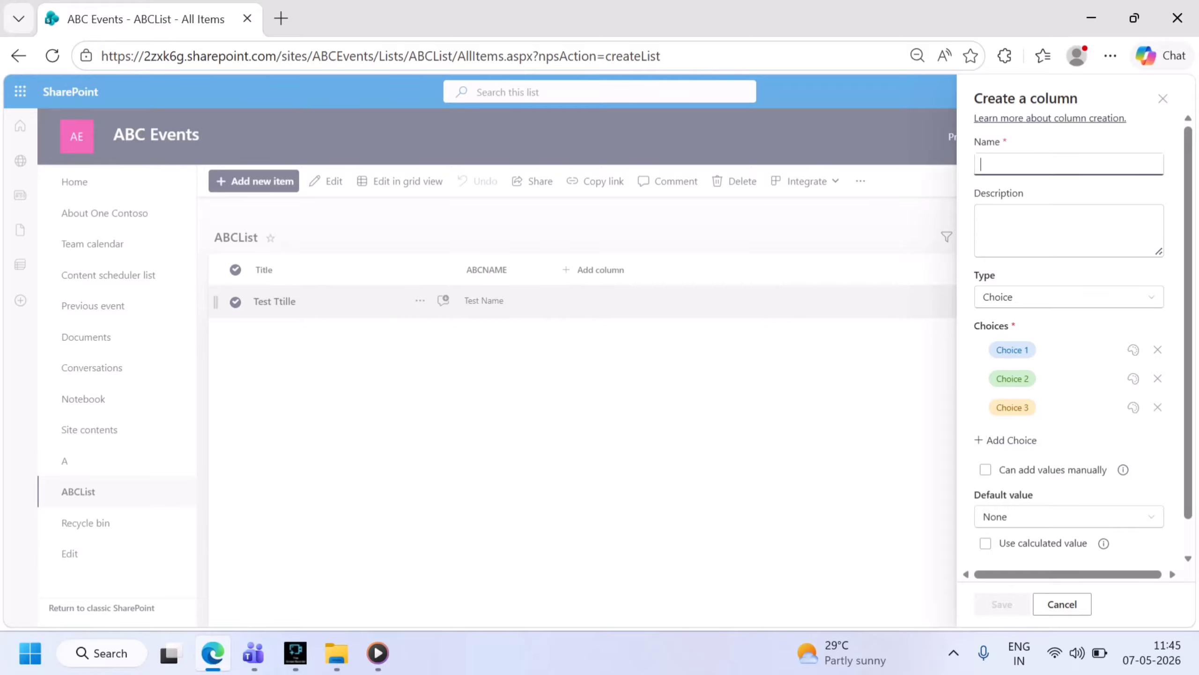
pyautogui.write('ABCC')
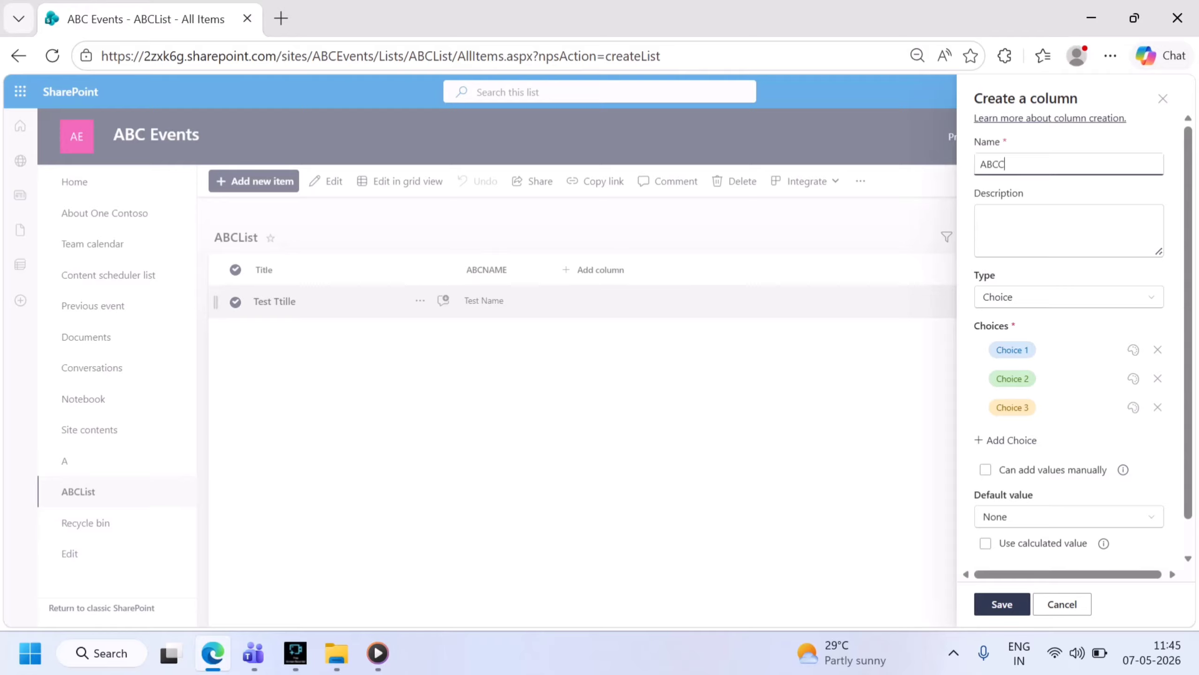
pyautogui.write('hoice')
pyautogui.click(981, 217)
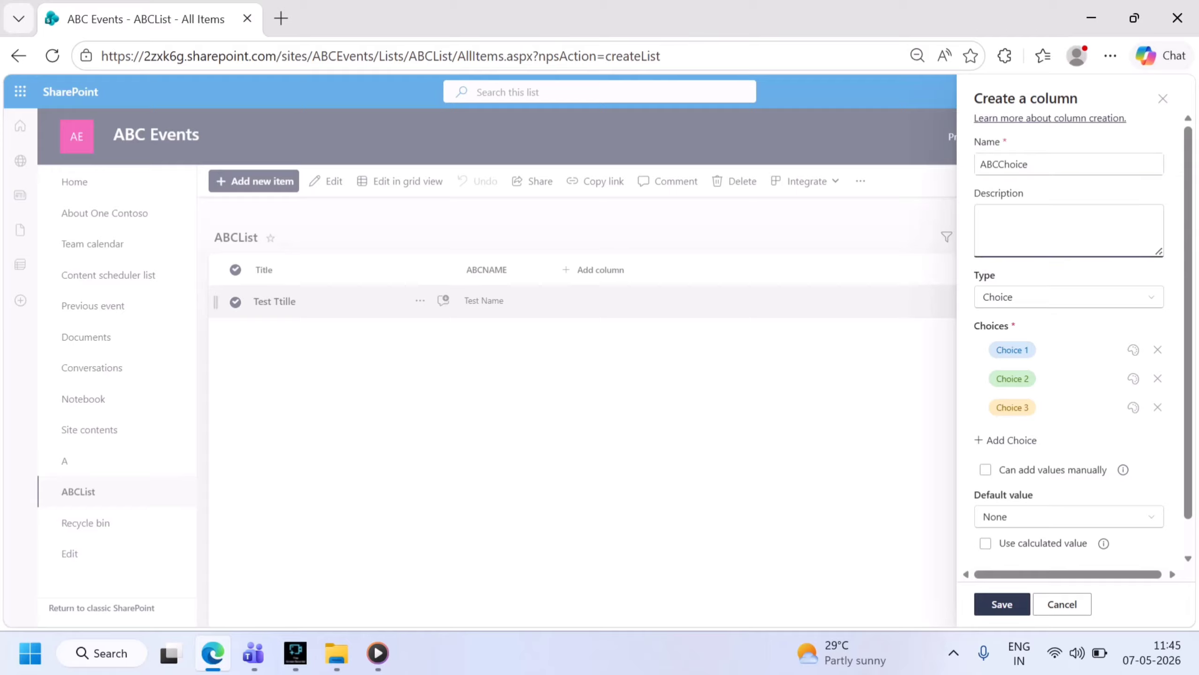
pyautogui.write('Test Choices')
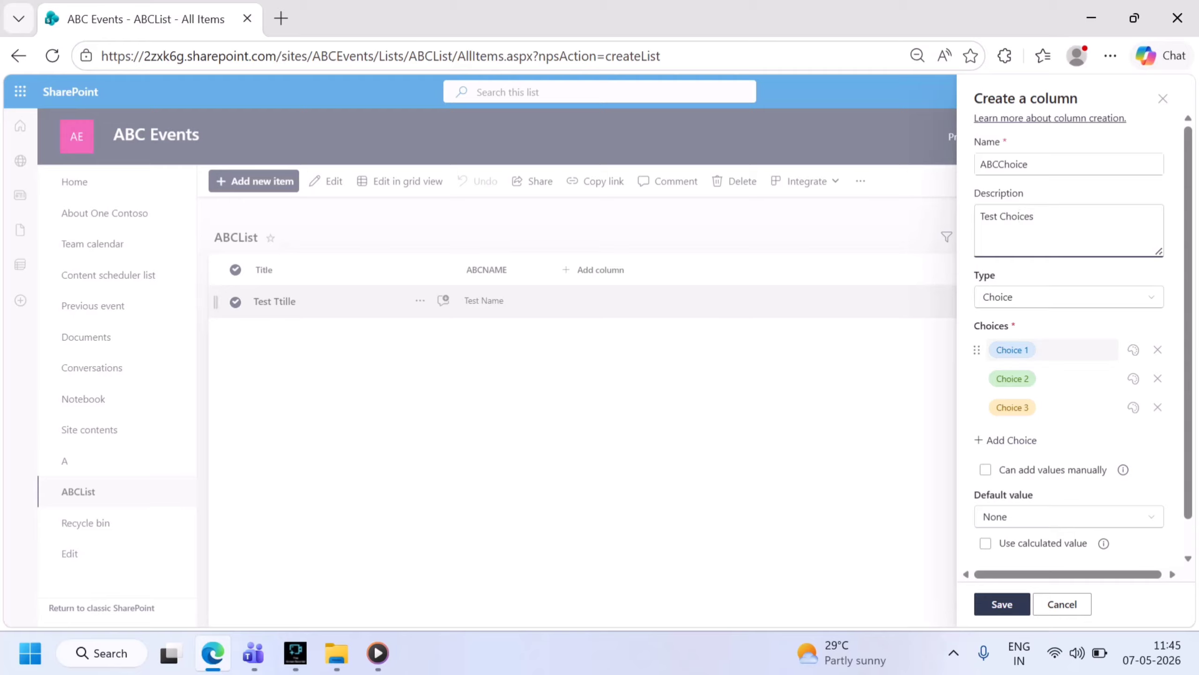
# Rename the first choice of the ABCChoice column, Choice 1, as "A1"
pyautogui.click(1012, 350)
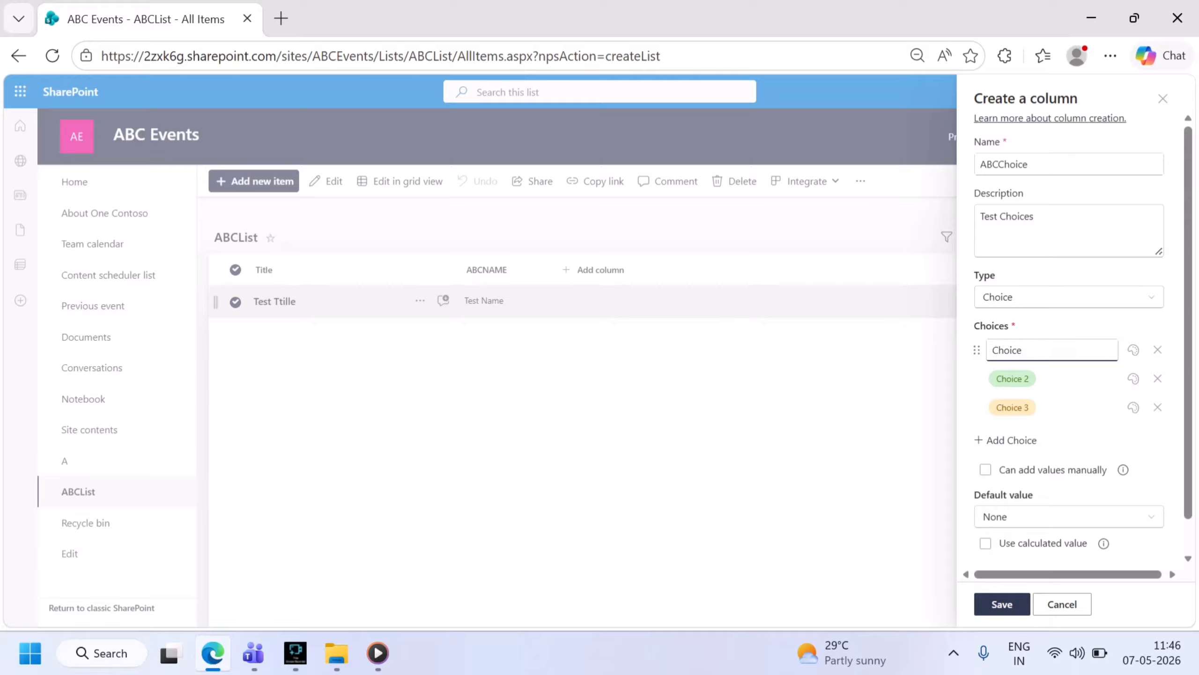
pyautogui.press('BackSpace')
pyautogui.press('BackSpace')
pyautogui.press('BackSpace')
pyautogui.press('BackSpace')
pyautogui.press('BackSpace')
pyautogui.press('BackSpace')
pyautogui.write('A1')
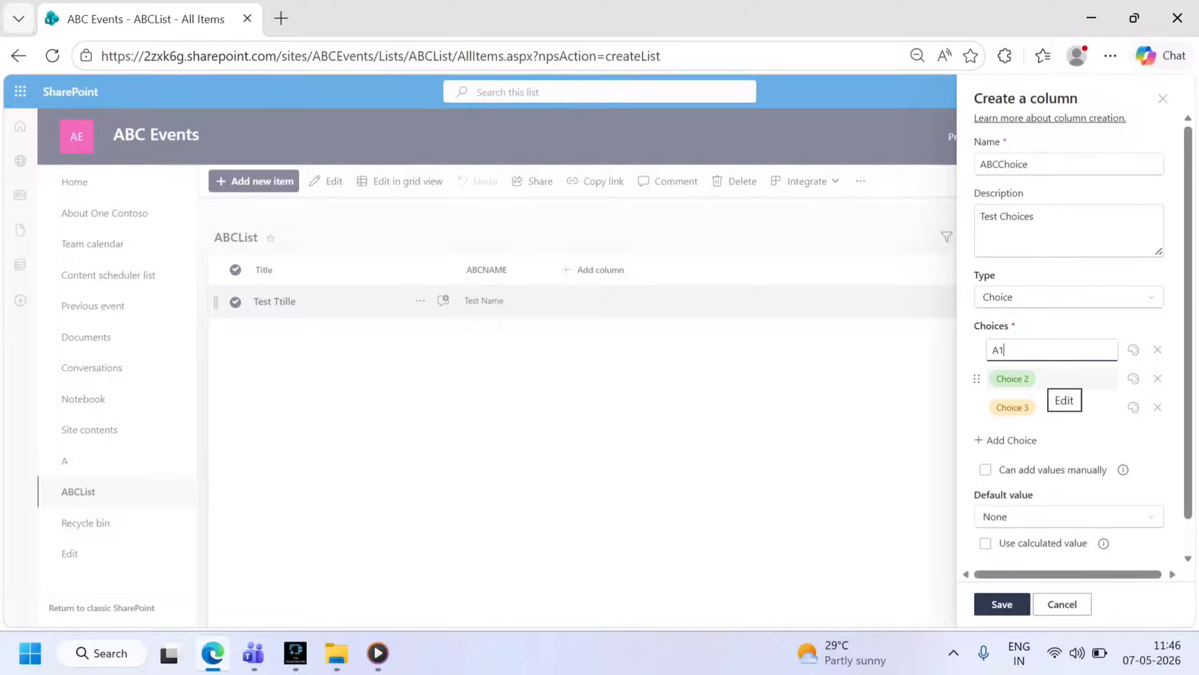
# Rename Choice 2 as "A2" and Choice 3 as "A3" in the ABCChoice column
pyautogui.click(1013, 378)
pyautogui.hotkey('ctrl', 'a')
pyautogui.press('BackSpace')
pyautogui.write('A')
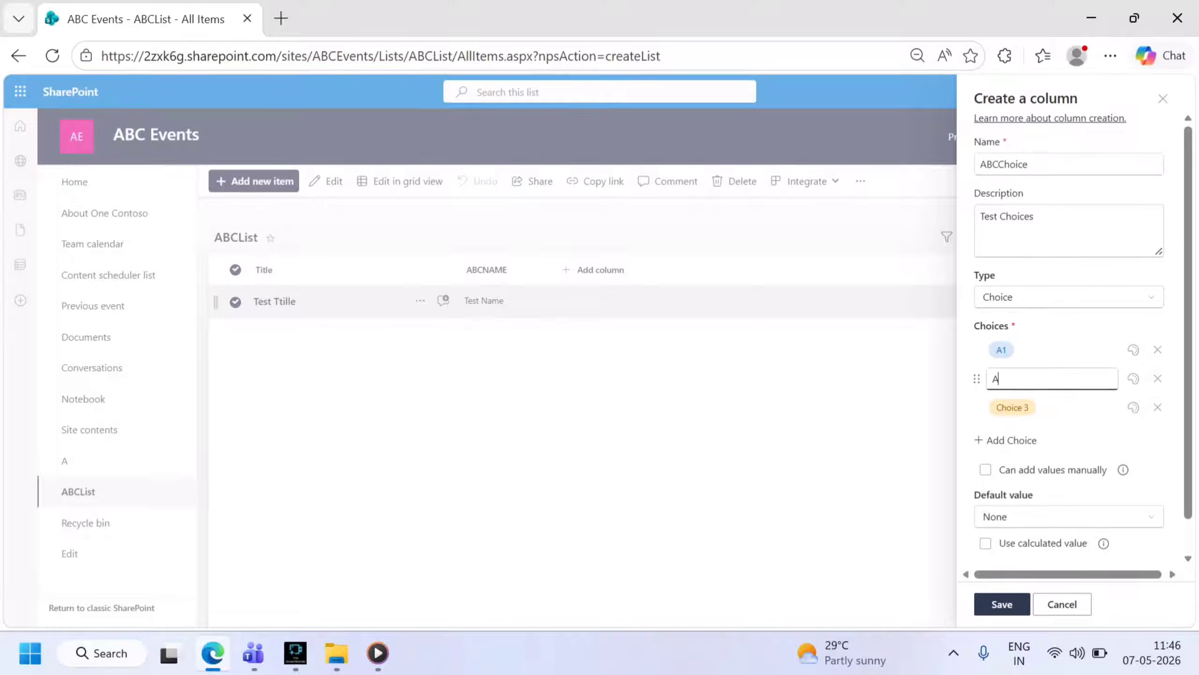
pyautogui.write('2')
pyautogui.click(1013, 407)
pyautogui.hotkey('ctrl', 'a')
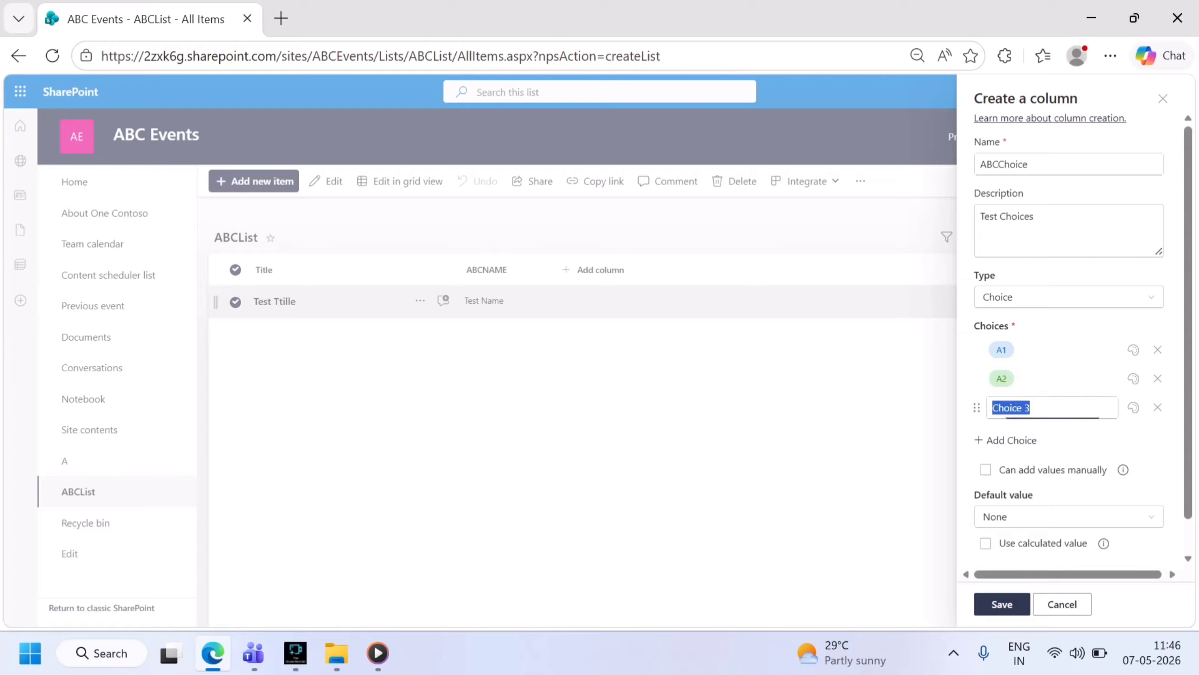
pyautogui.write('A3')
# Add a fourth choice to the ABCChoice column and name it "A4"
pyautogui.click(1012, 440)
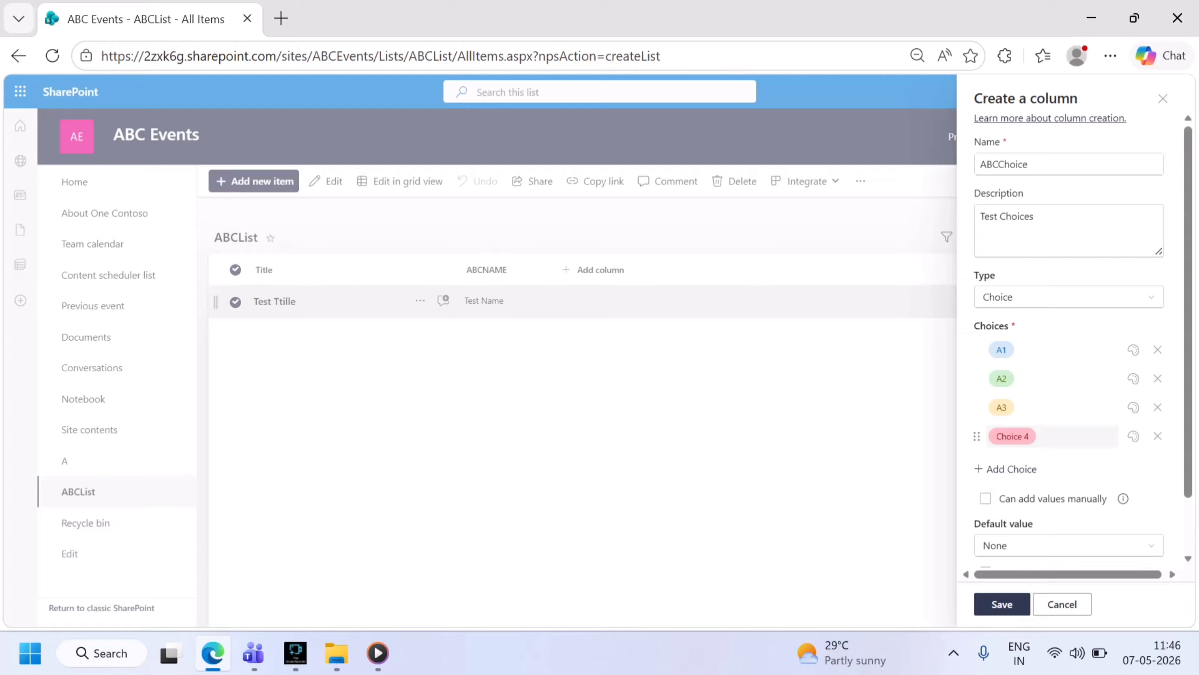
pyautogui.click(1013, 437)
pyautogui.hotkey('ctrl', 'a')
pyautogui.press('BackSpace')
pyautogui.write('A4')
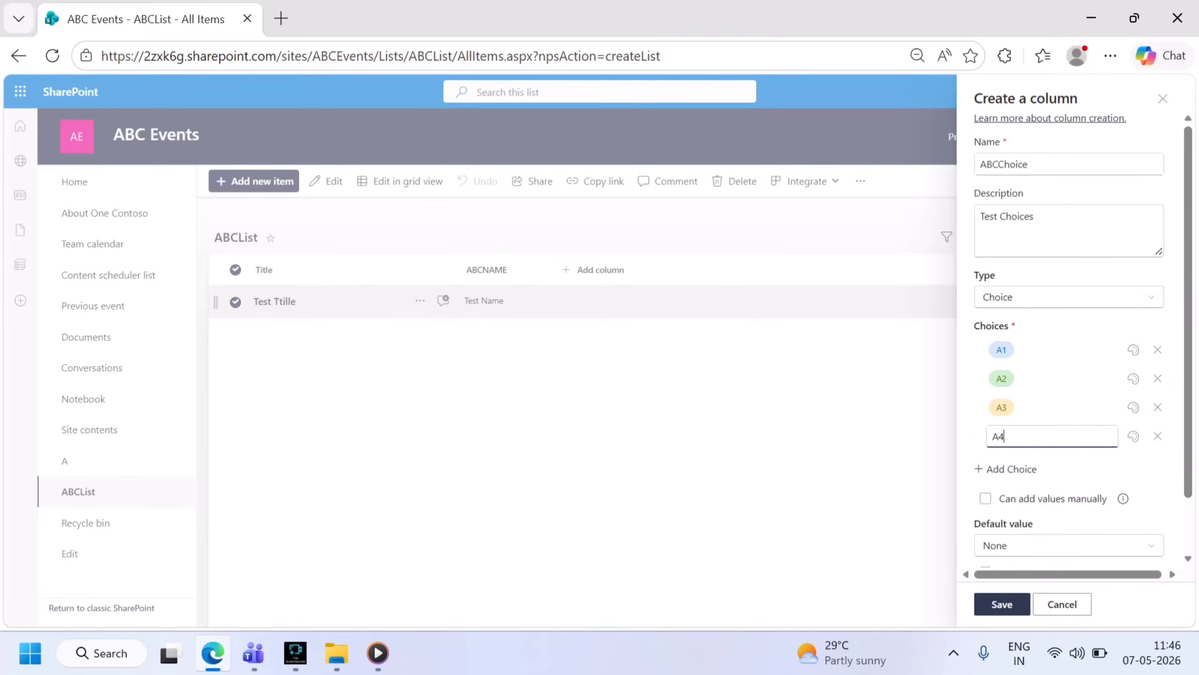
# Review the ABCChoice column's additional options, leave manually added values off and the drop-down display selected, and save the column
pyautogui.click(1188, 527)
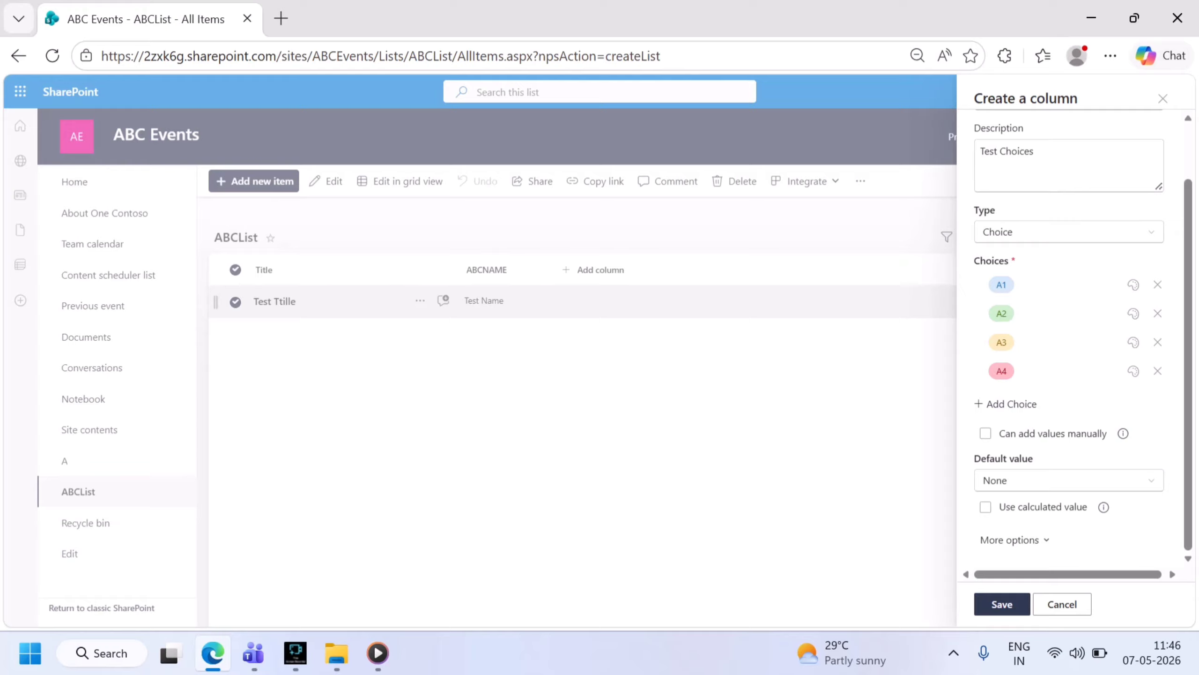
pyautogui.click(985, 434)
pyautogui.click(986, 434)
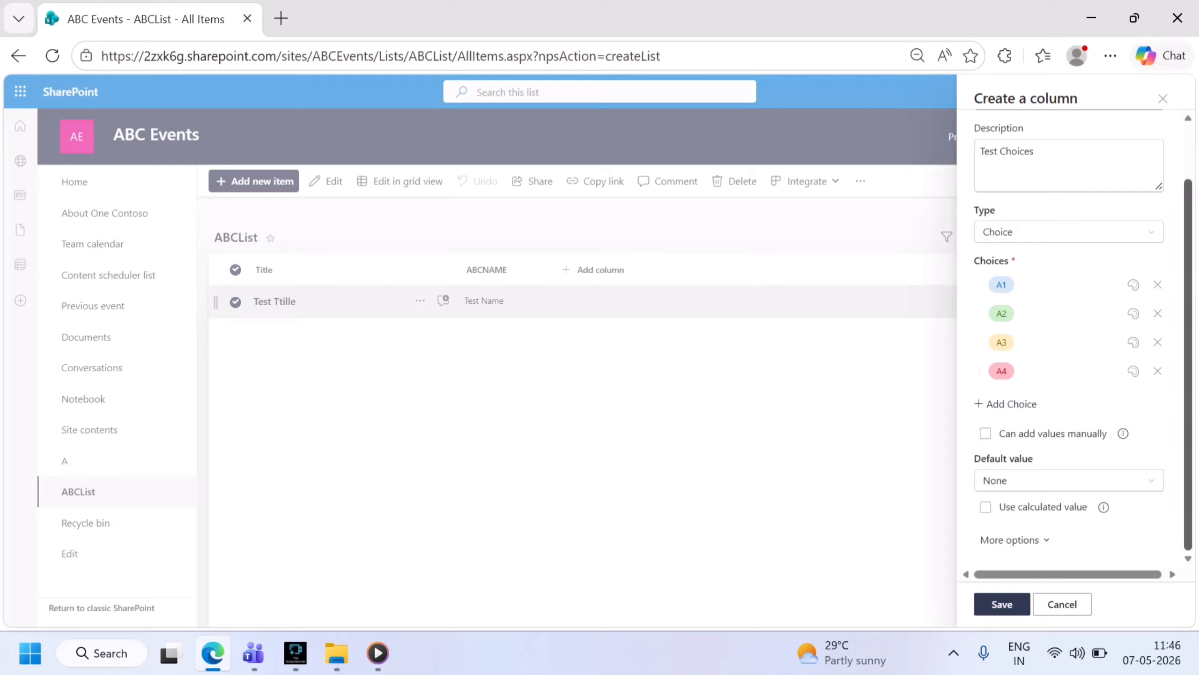
pyautogui.click(1015, 540)
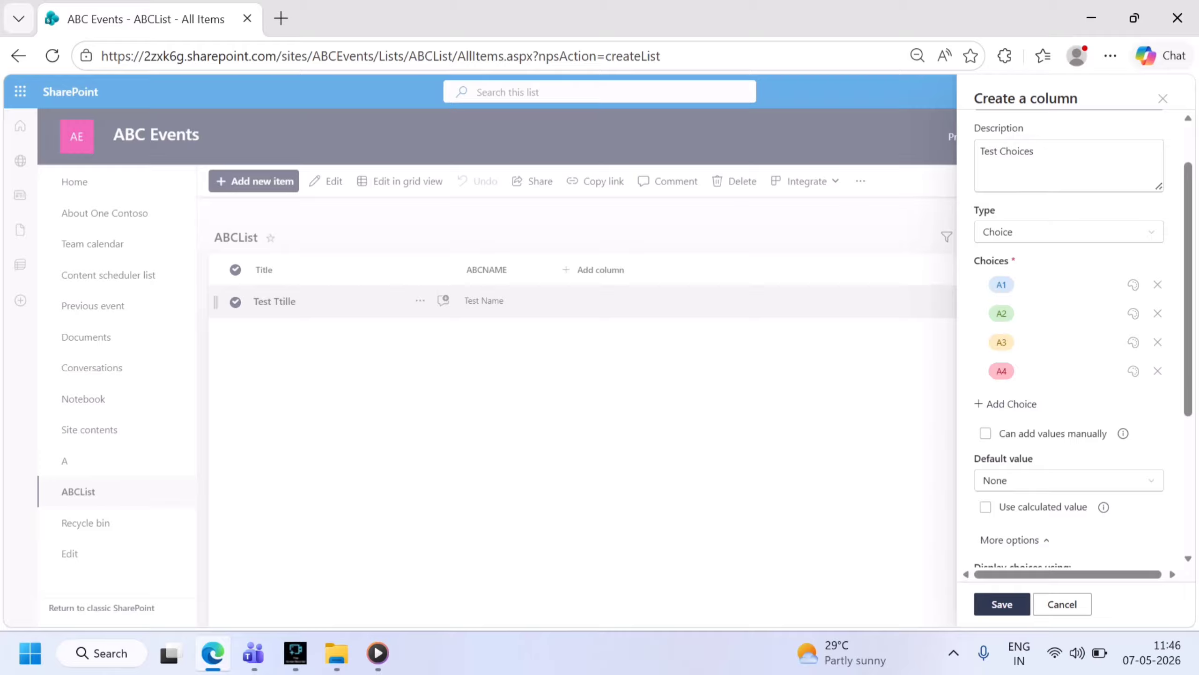
pyautogui.scroll(-5, 1069, 354)
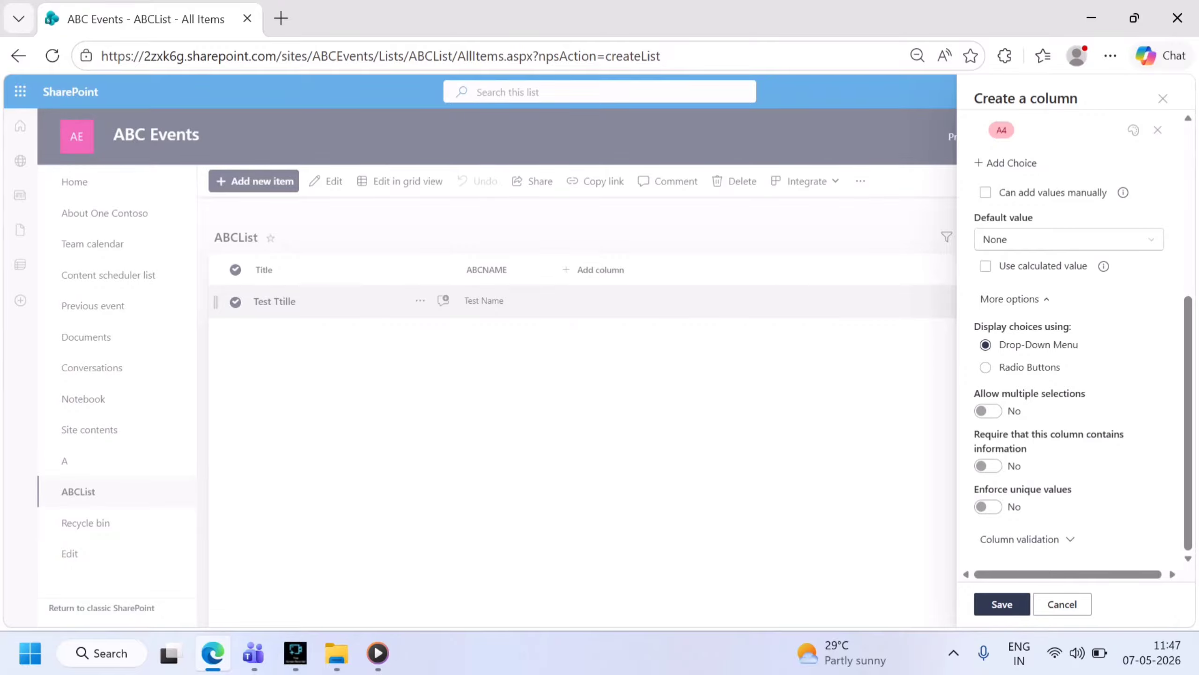
pyautogui.click(1002, 604)
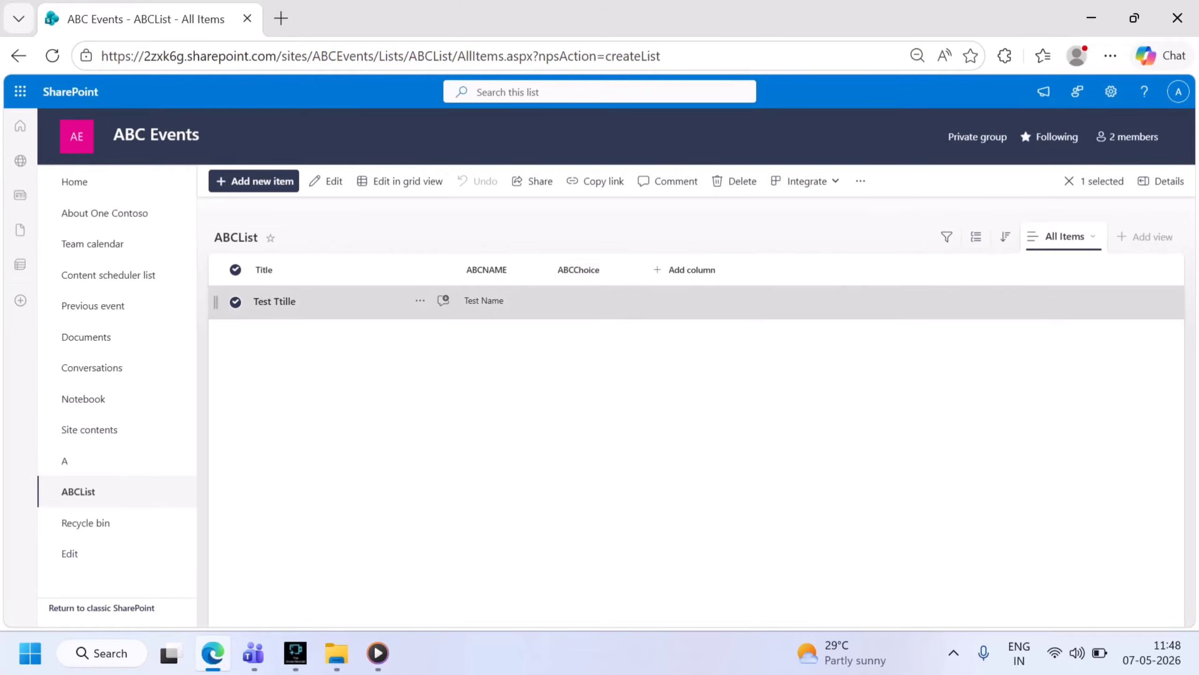
# Add a list item with the title "Test 2", the ABCNAME value "Test Name 2" and the ABCChoice value A2
pyautogui.click(254, 181)
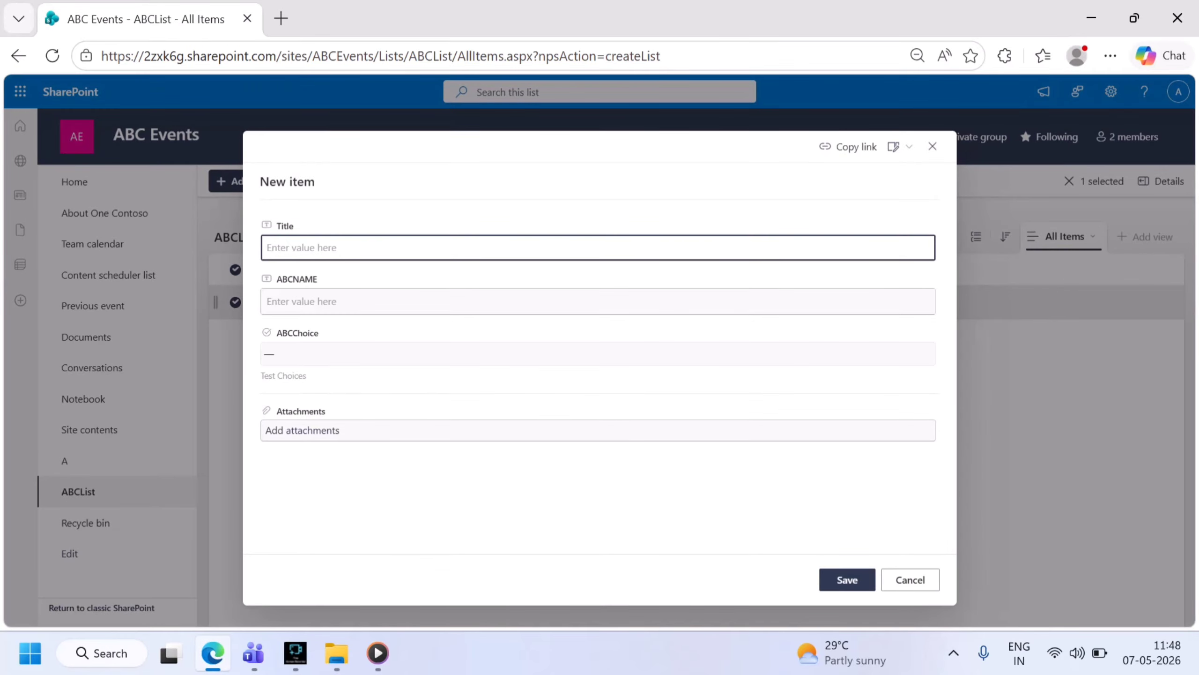
pyautogui.click(598, 353)
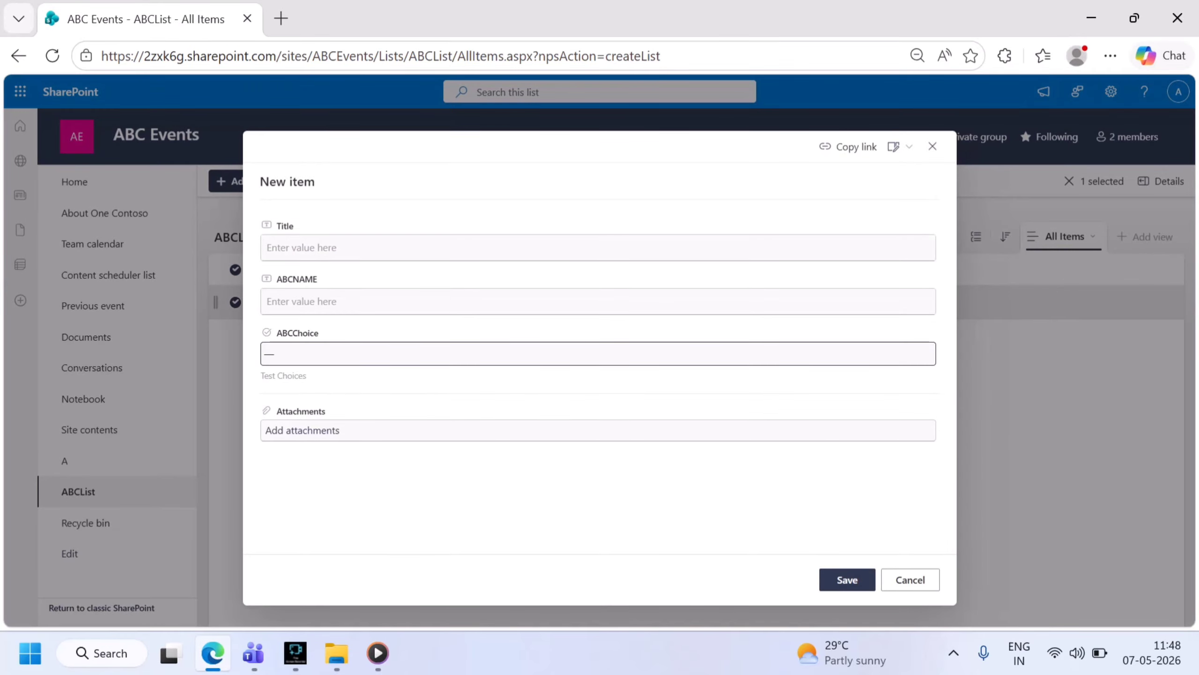
pyautogui.click(382, 247)
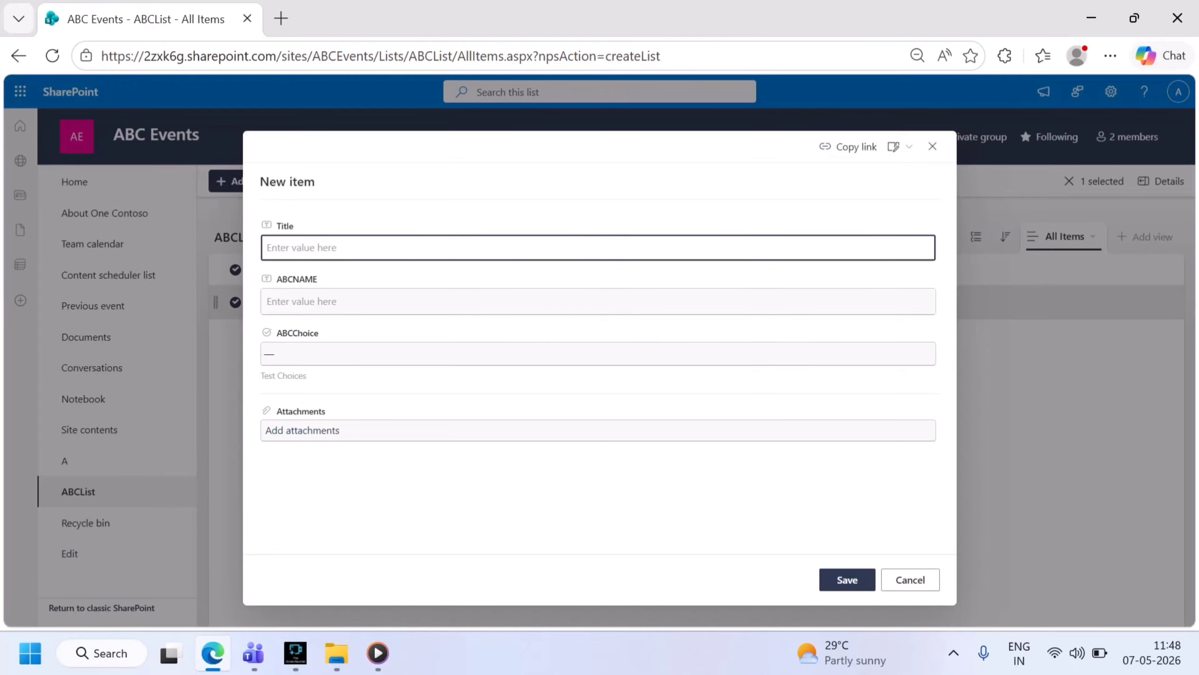
pyautogui.write('Test 2')
pyautogui.click(268, 301)
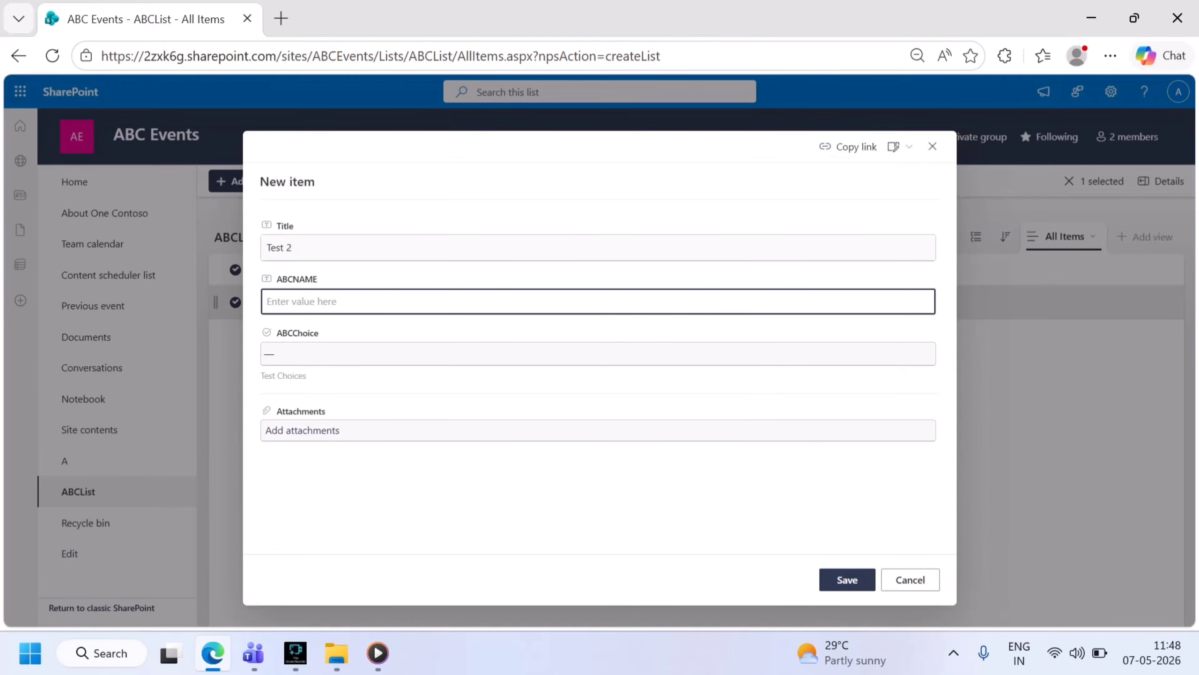
pyautogui.write('Test Name 2')
pyautogui.press('Tab')
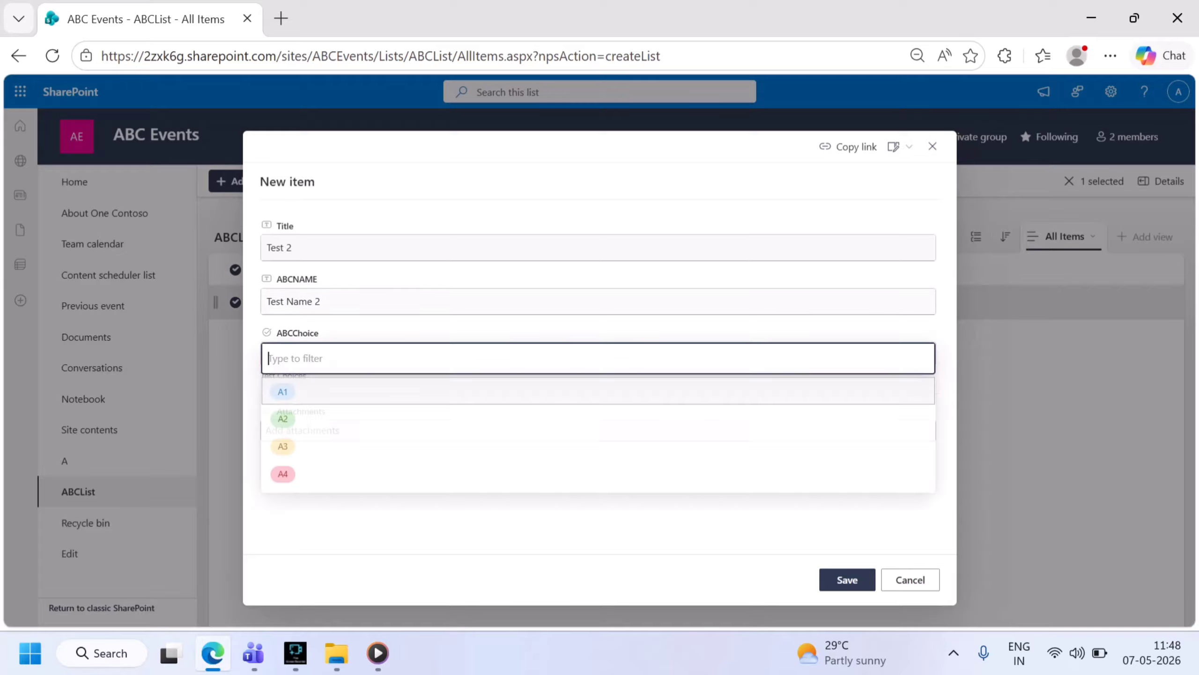
pyautogui.press('Down')
pyautogui.press('Return')
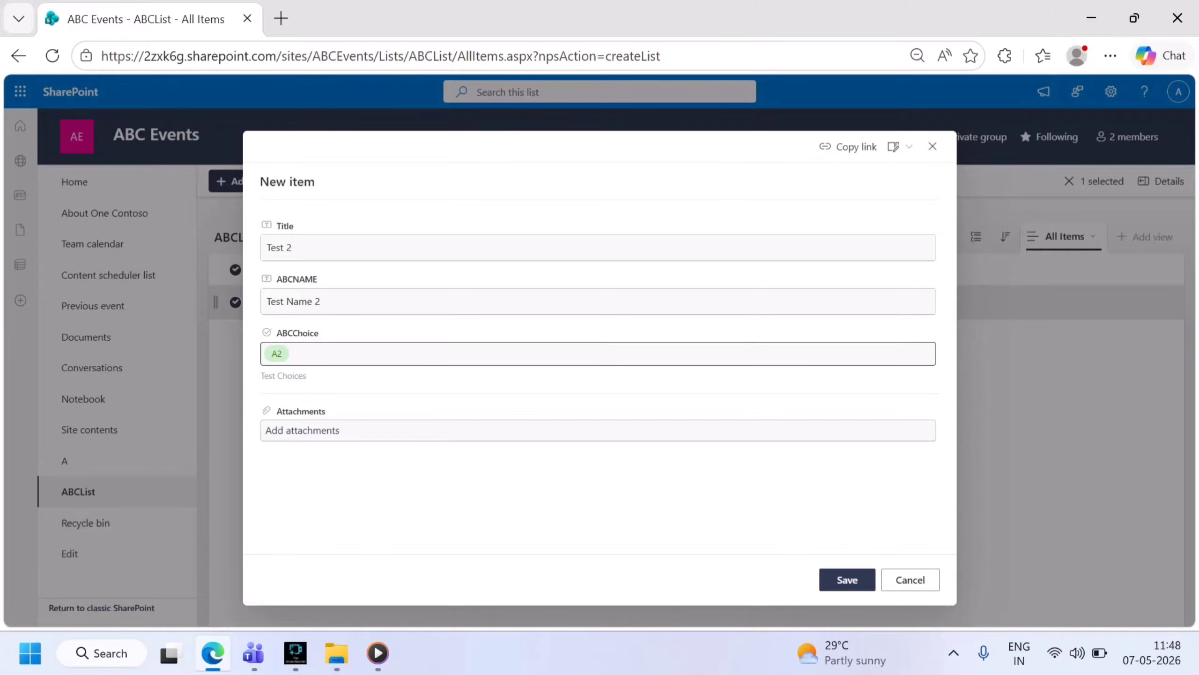
pyautogui.press('Tab')
pyautogui.press('Tab')
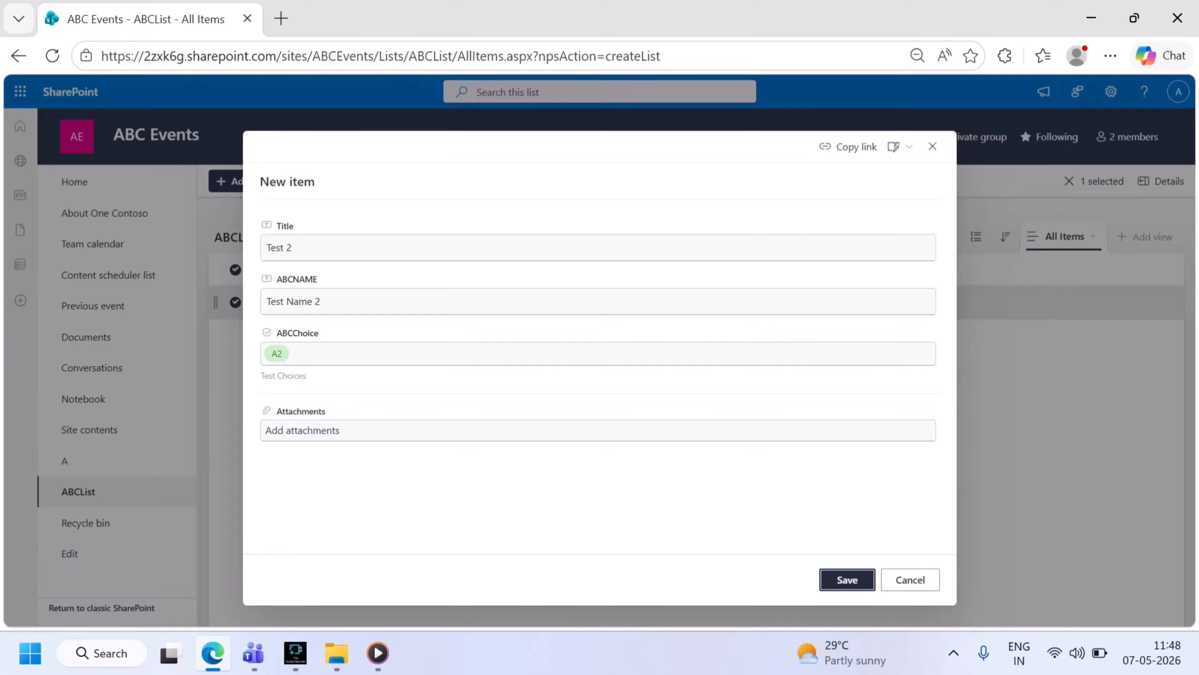
pyautogui.press('Return')
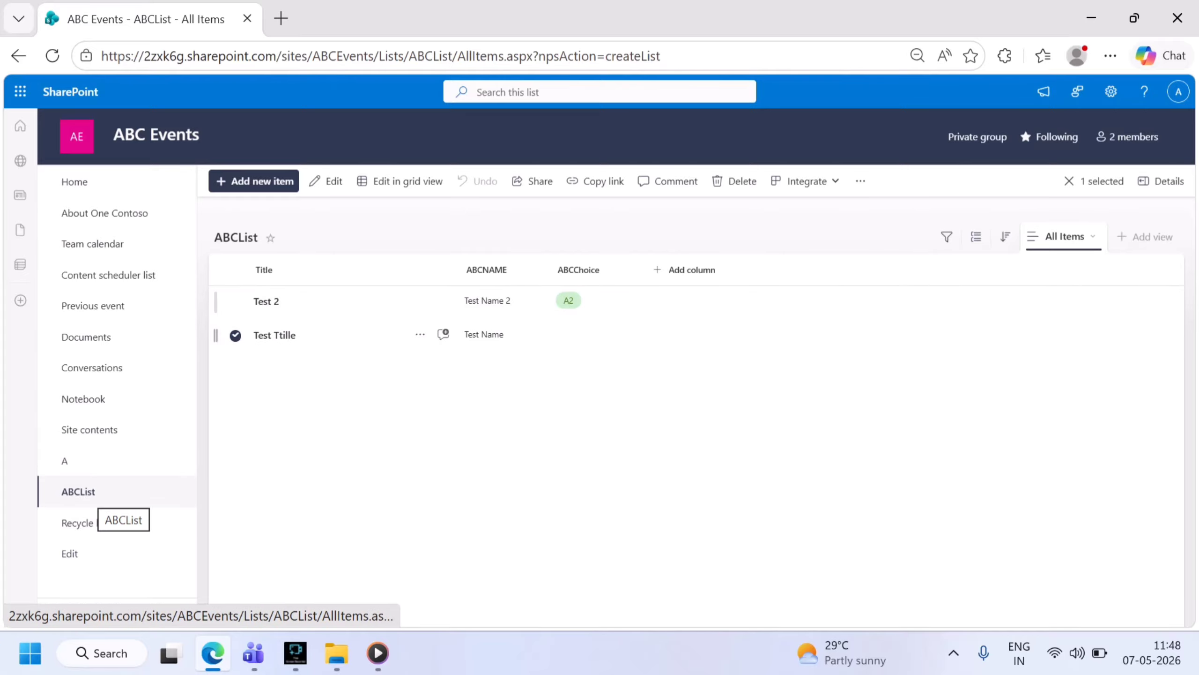
# Reopen ABCList from the site's home page and create a public list-type view named "ABC List"
pyautogui.click(74, 181)
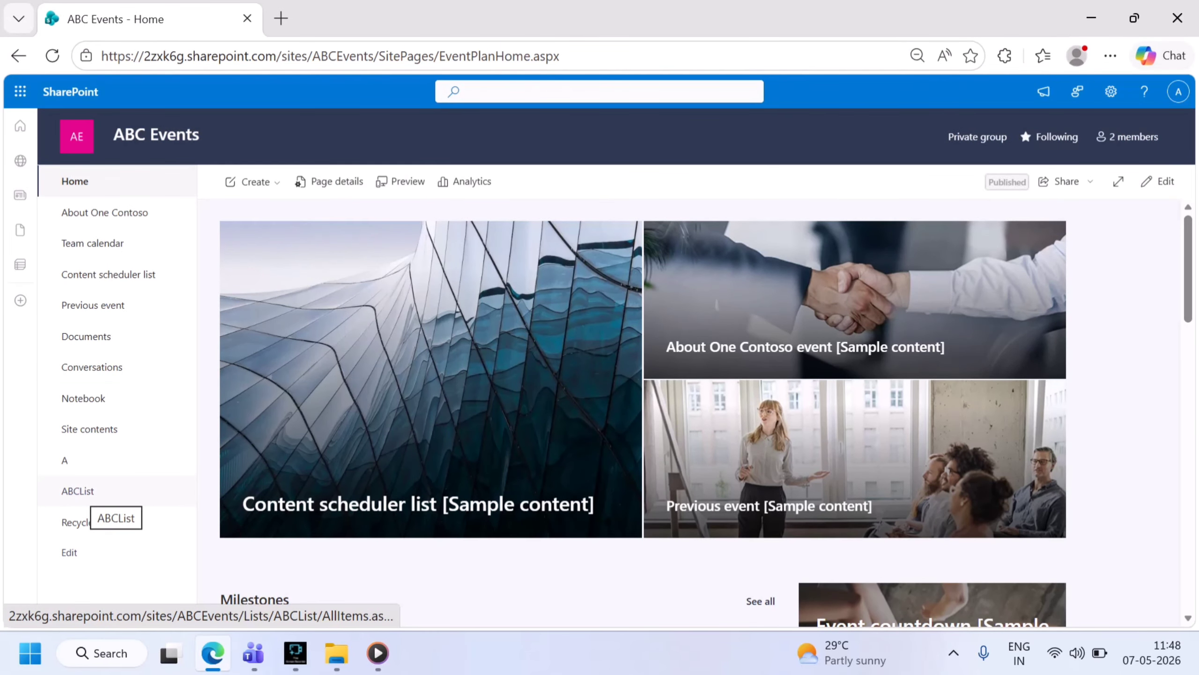
pyautogui.click(87, 496)
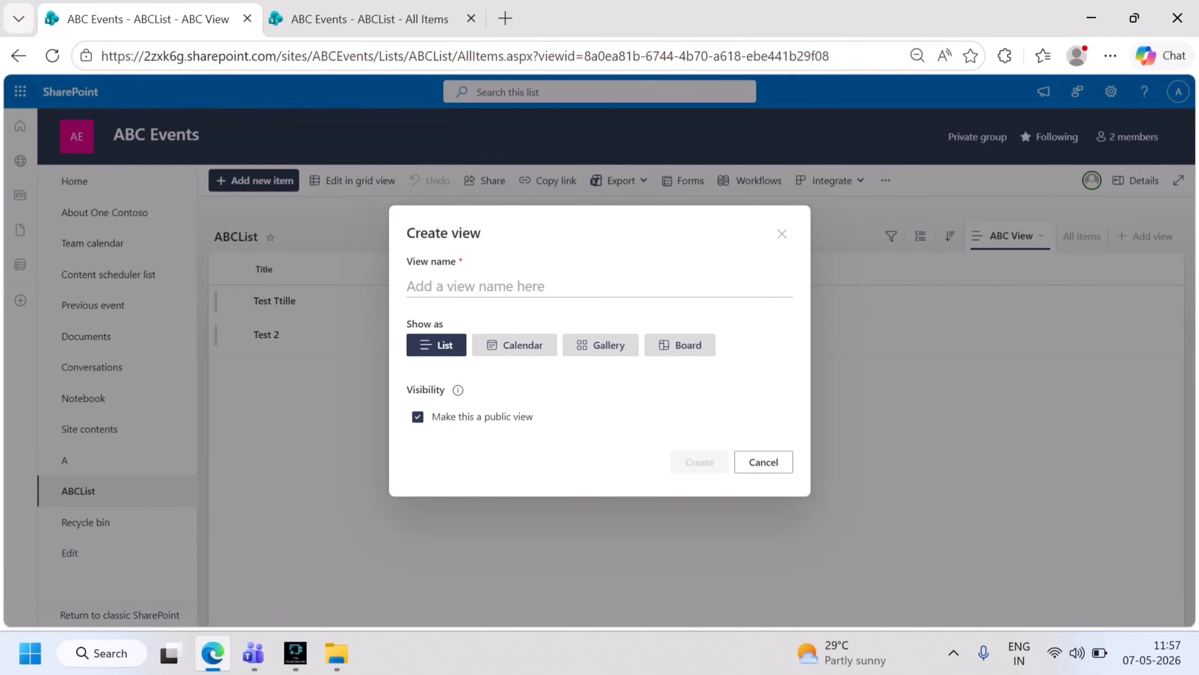
pyautogui.click(580, 286)
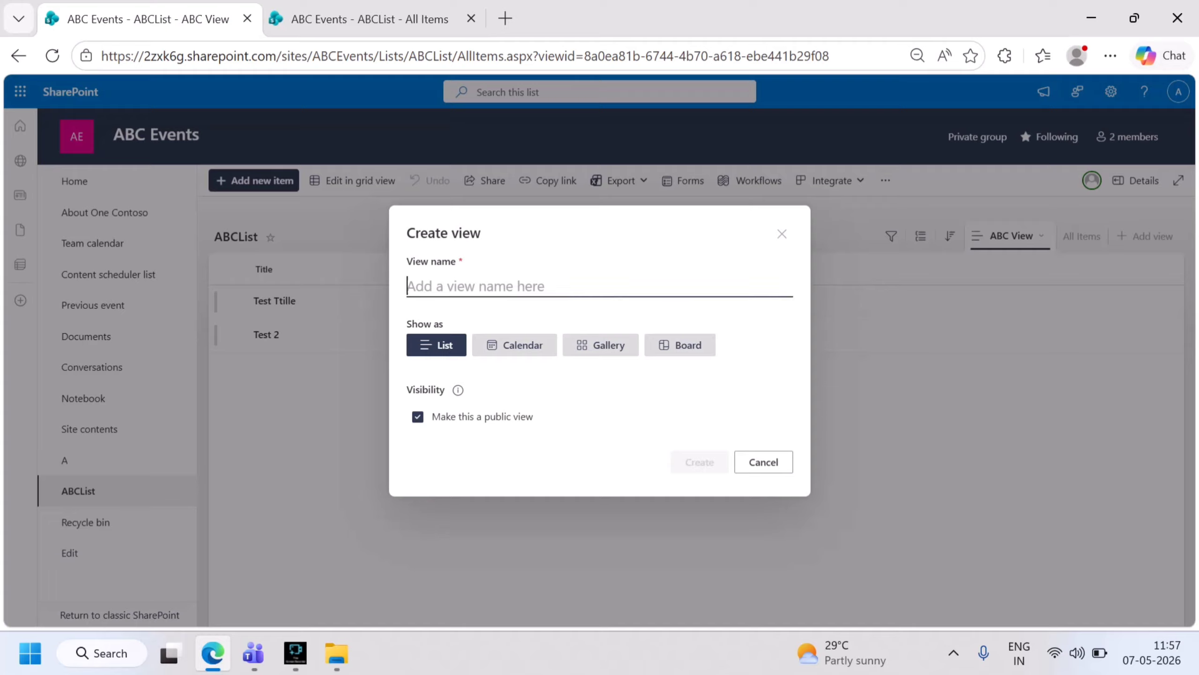
pyautogui.write('AB')
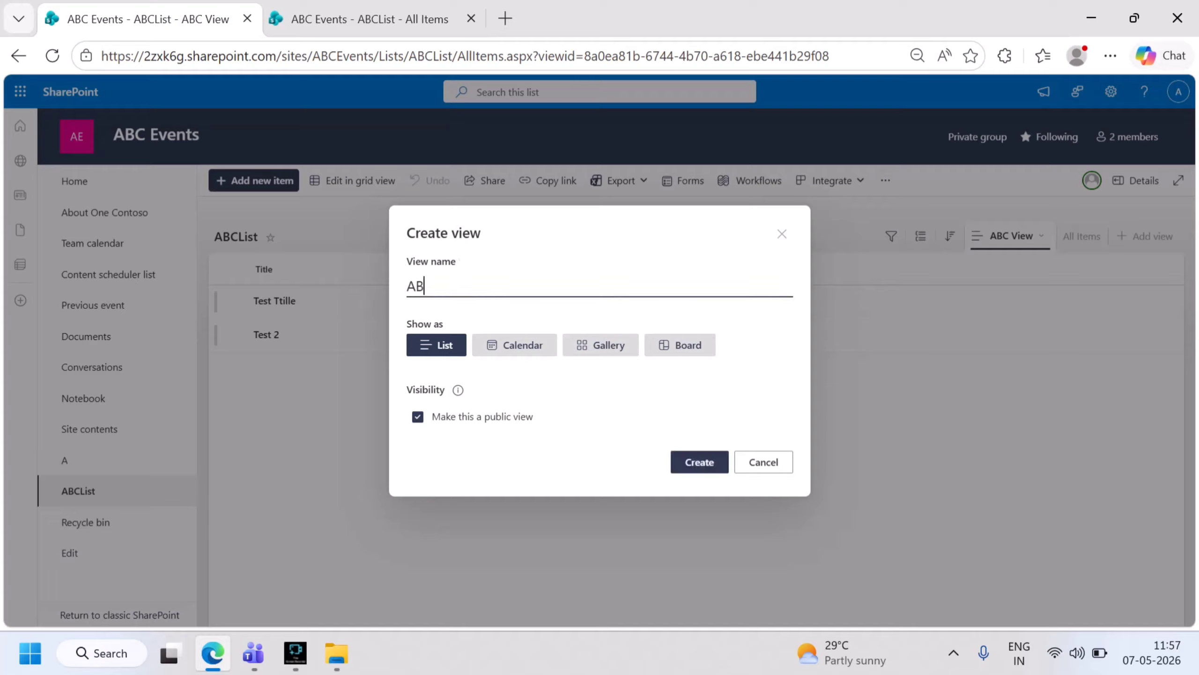
pyautogui.write('C List')
pyautogui.click(700, 462)
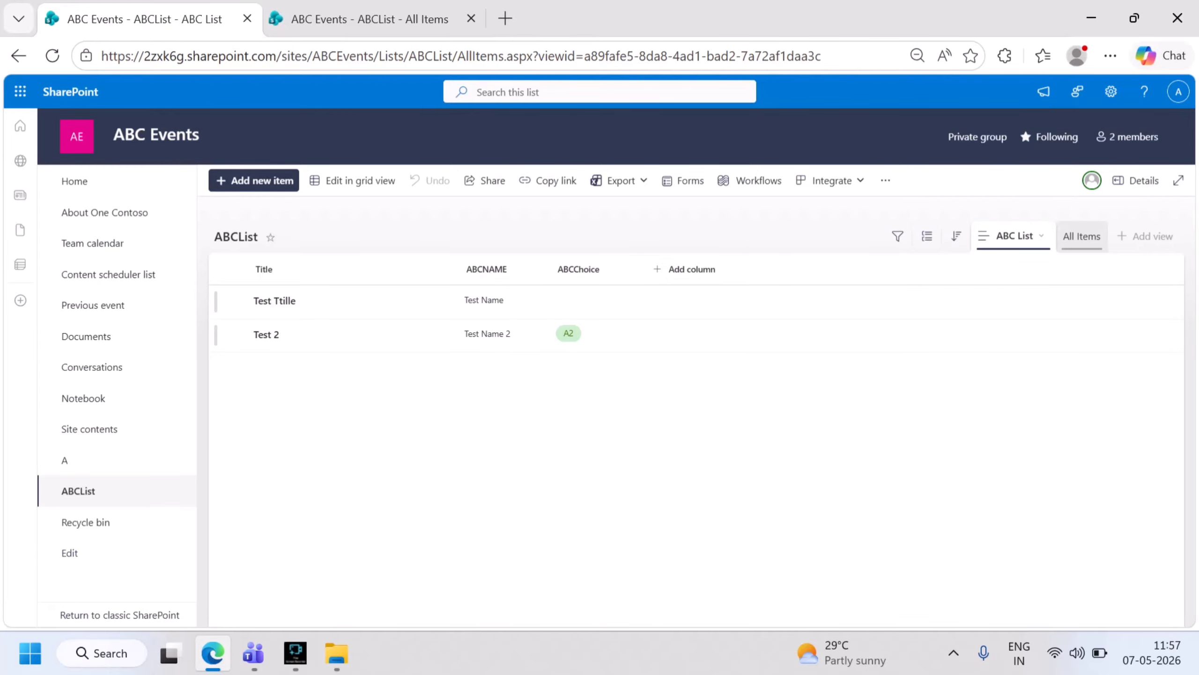
# Edit the ABC List view to display the Created By and ID columns, with ID in position 1 from the left
pyautogui.click(1017, 235)
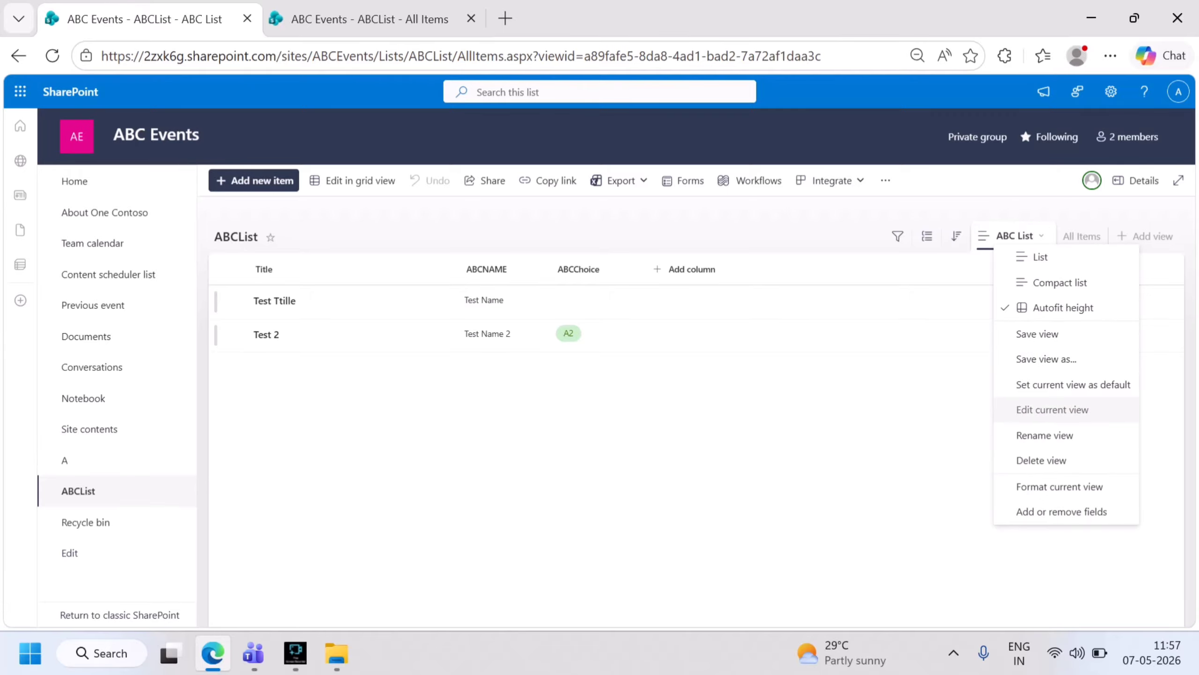
pyautogui.click(1052, 409)
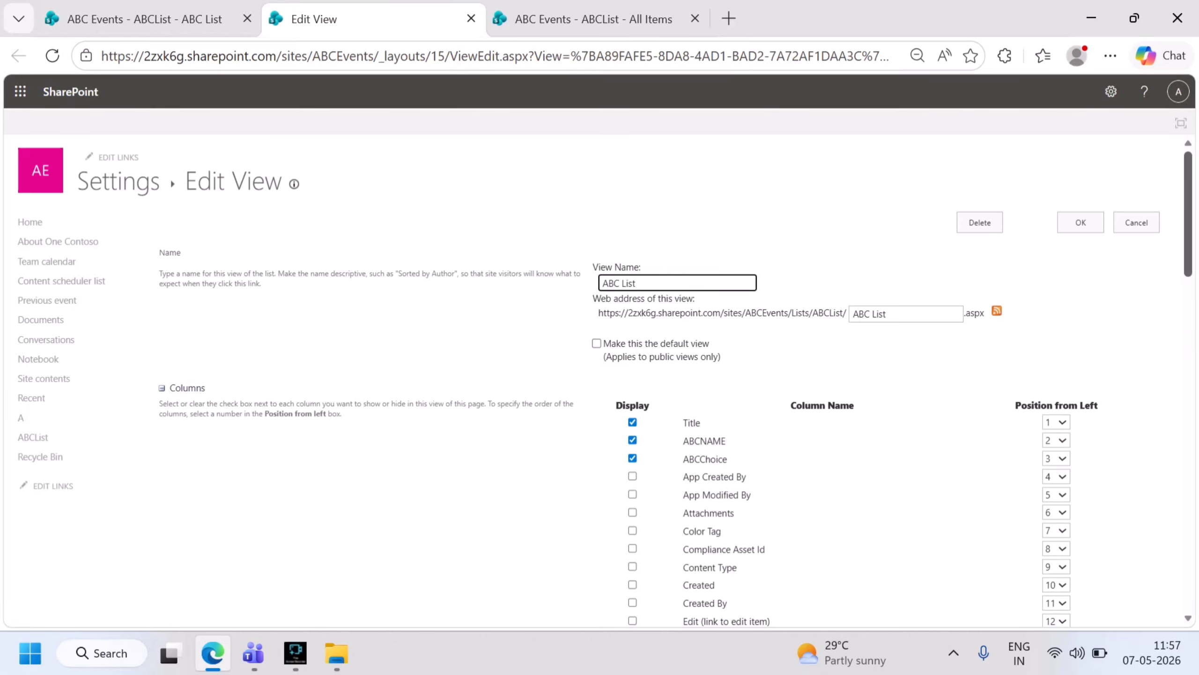
pyautogui.scroll(-3, 600, 378)
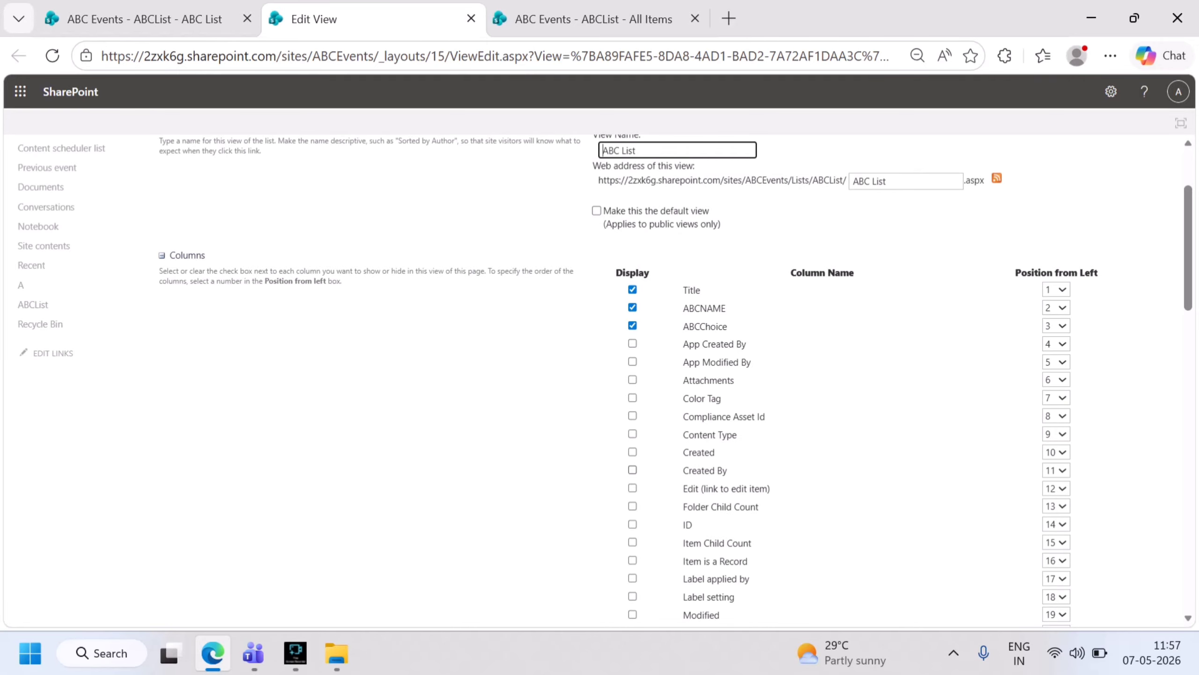
pyautogui.click(633, 470)
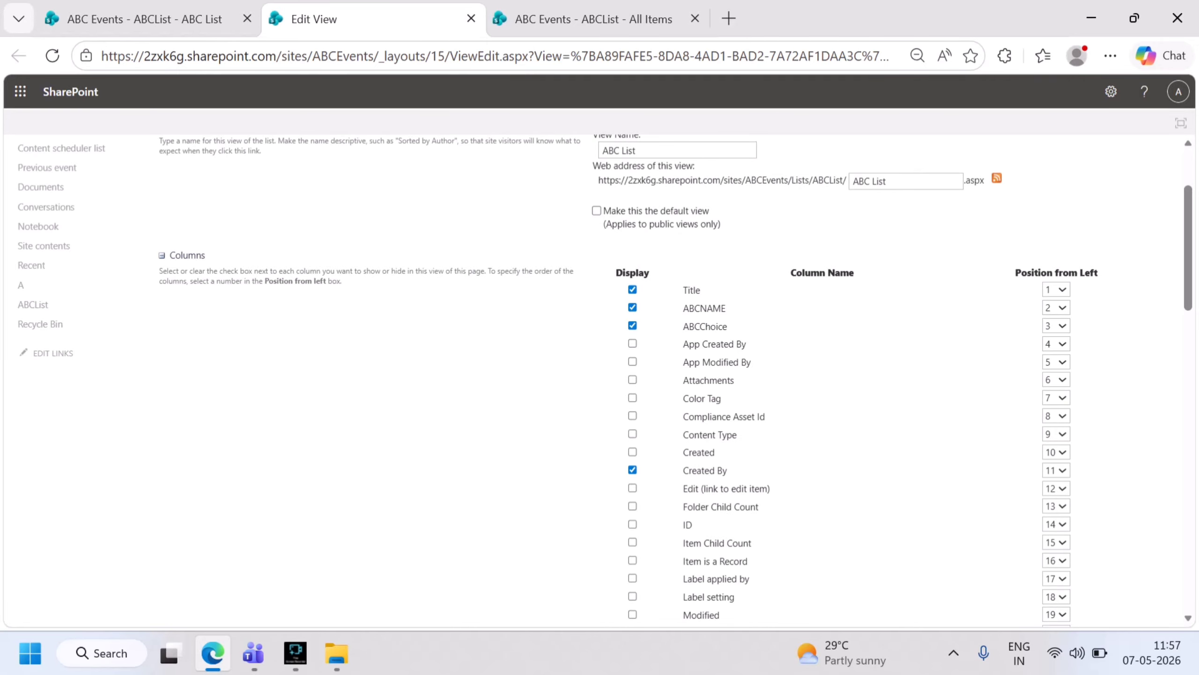
pyautogui.click(633, 524)
pyautogui.click(1056, 523)
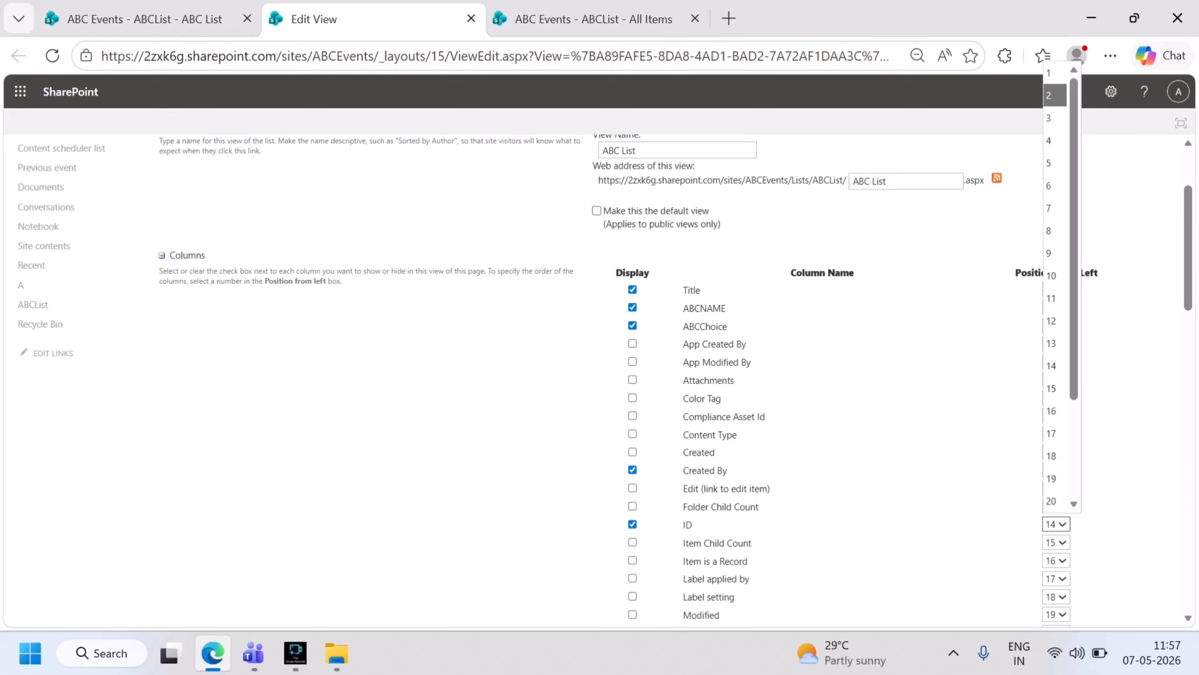
pyautogui.press('Return')
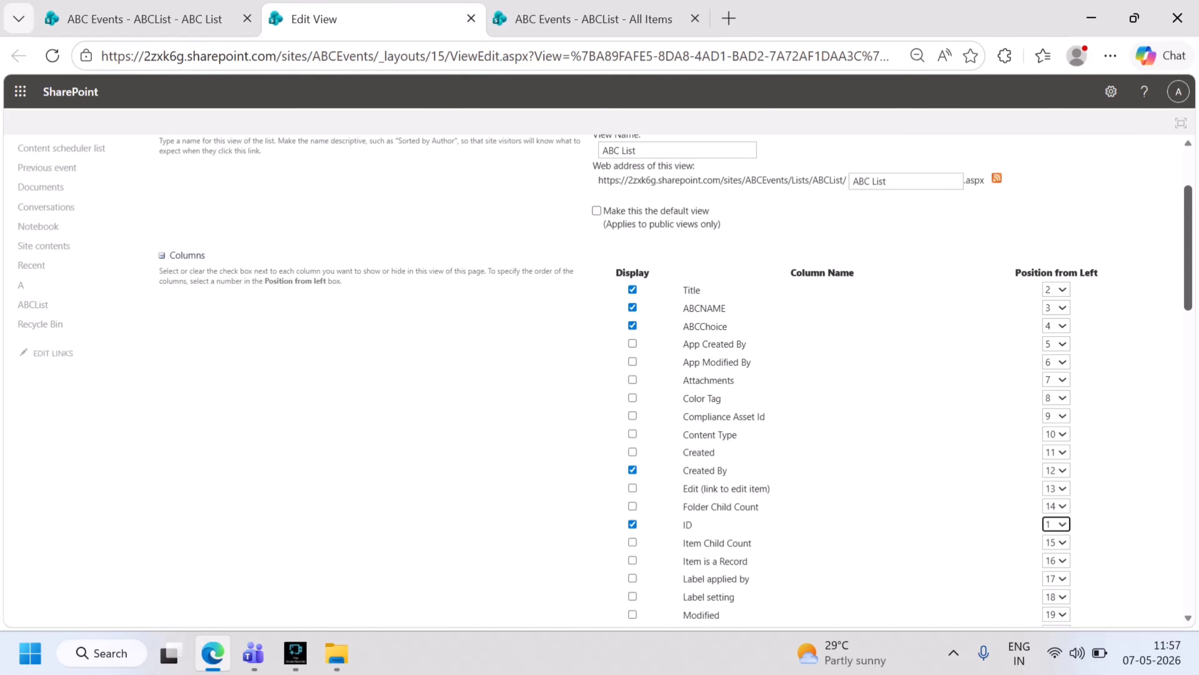
# Review the view's sort, filter and mobile settings, leave them at their defaults, and save the edited view
pyautogui.scroll(-7, 675, 381)
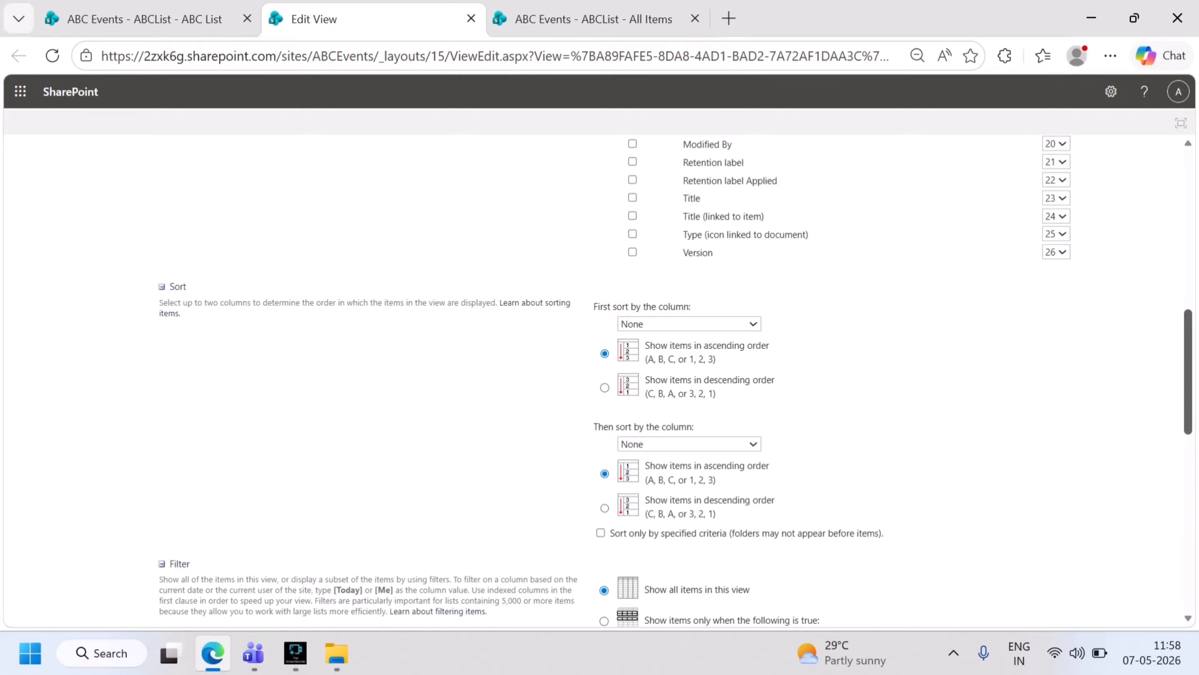
pyautogui.scroll(-4, 675, 381)
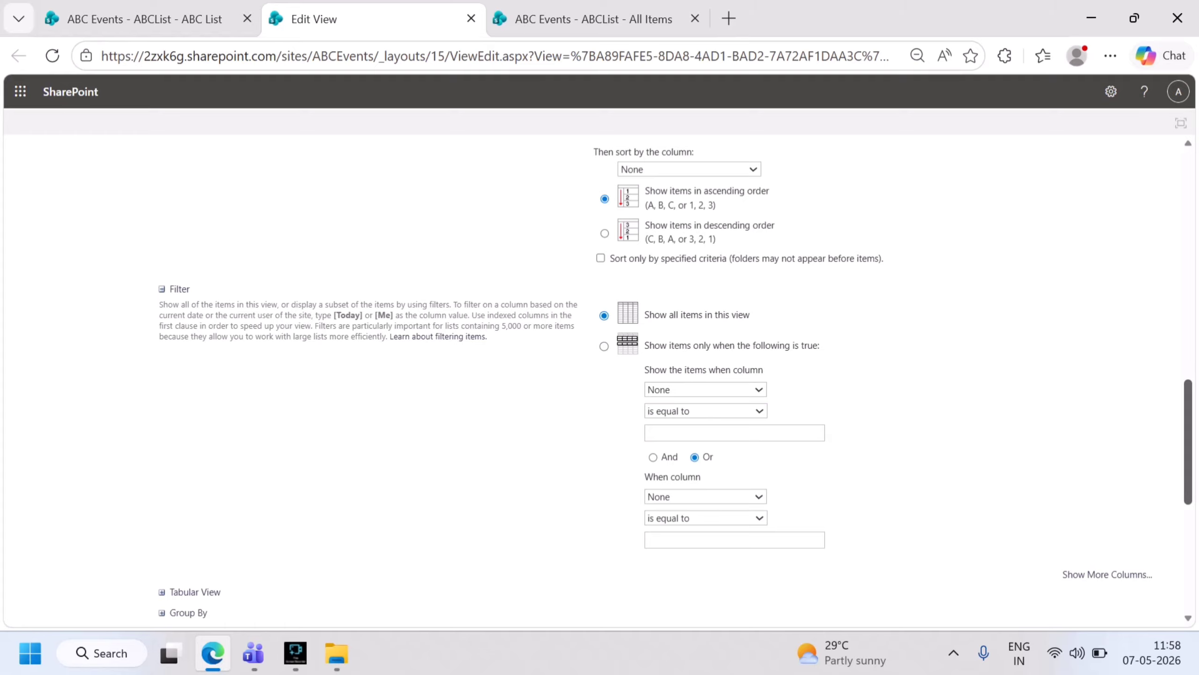
pyautogui.rightClick(1095, 522)
pyautogui.click(1049, 548)
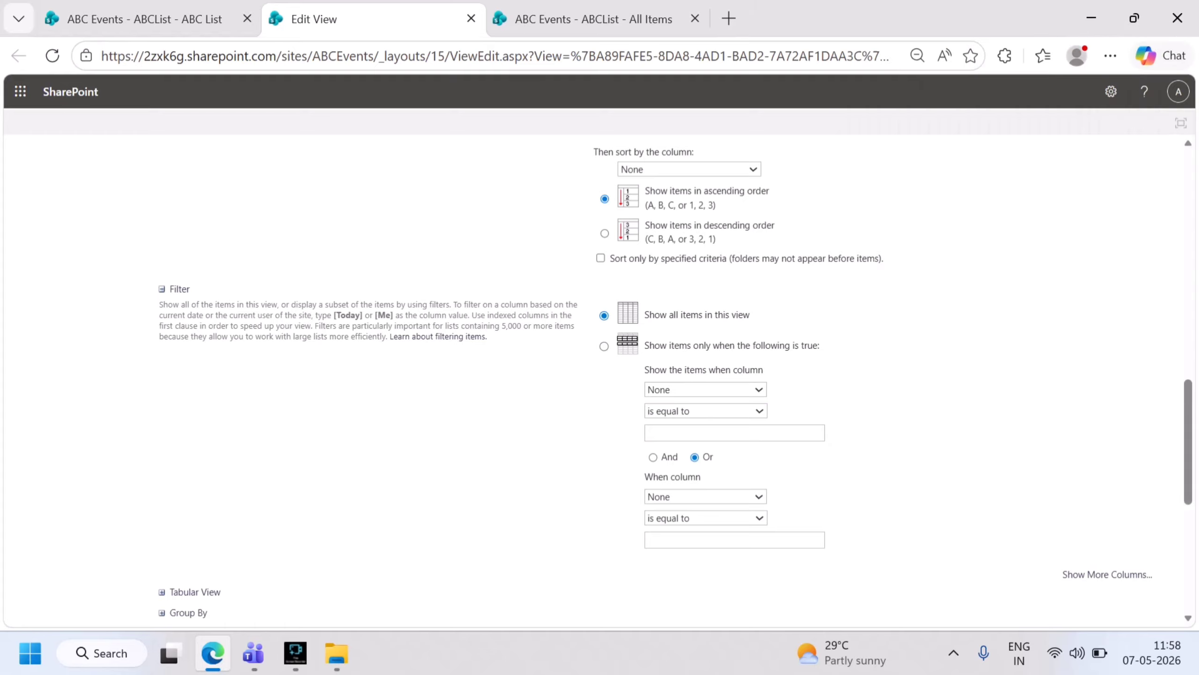
pyautogui.scroll(-4, 675, 381)
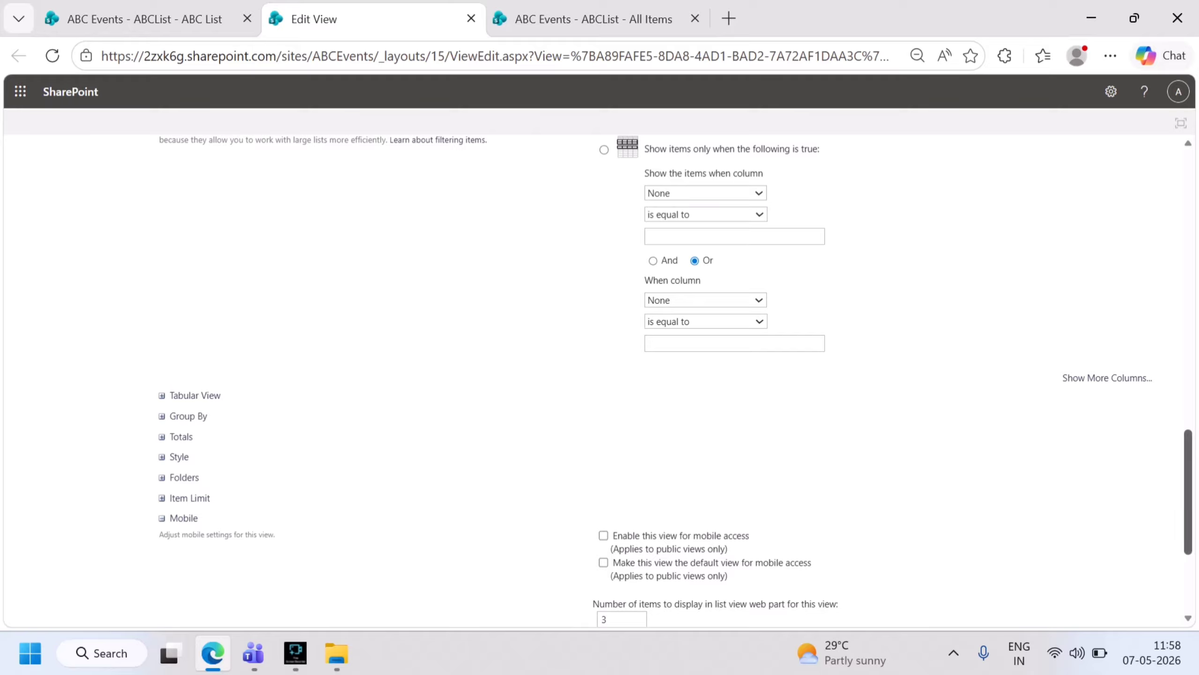
pyautogui.moveTo(1188, 492); pyautogui.dragTo(1188, 546)
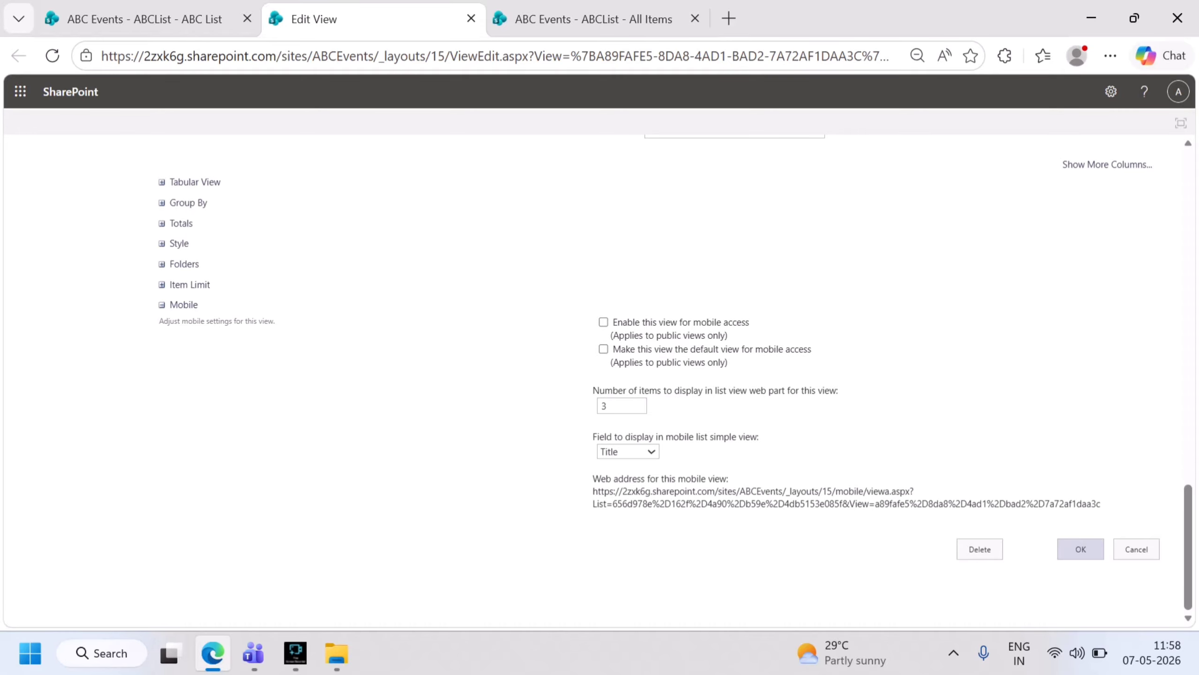
pyautogui.click(1081, 549)
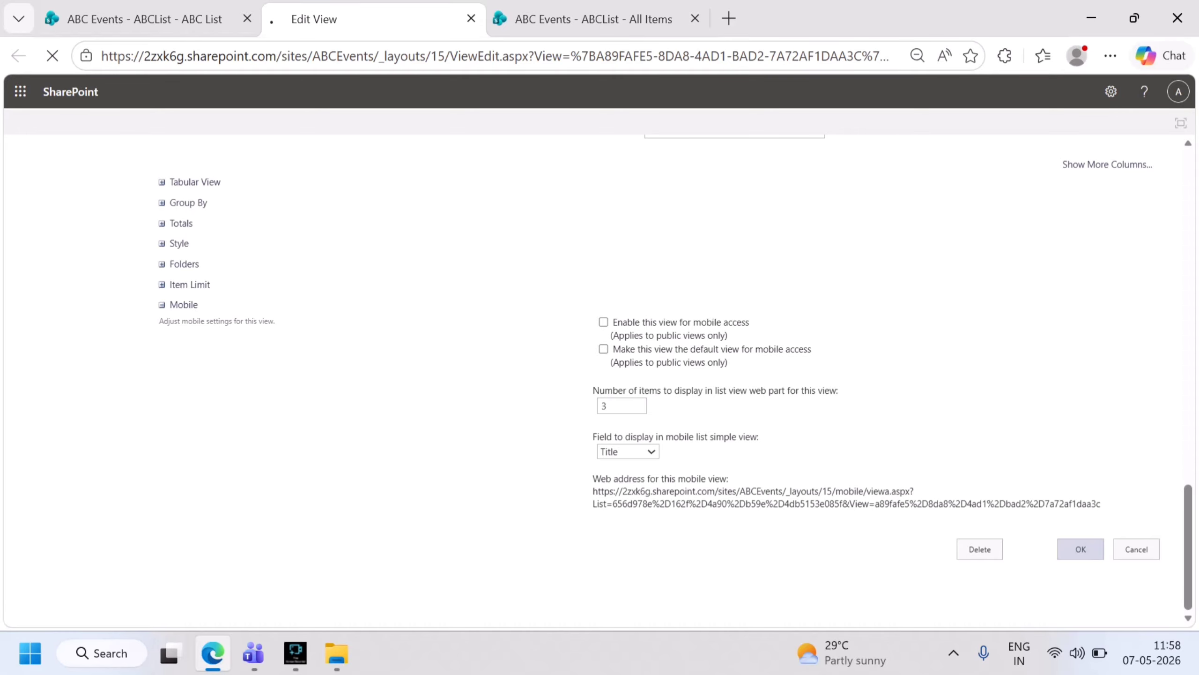